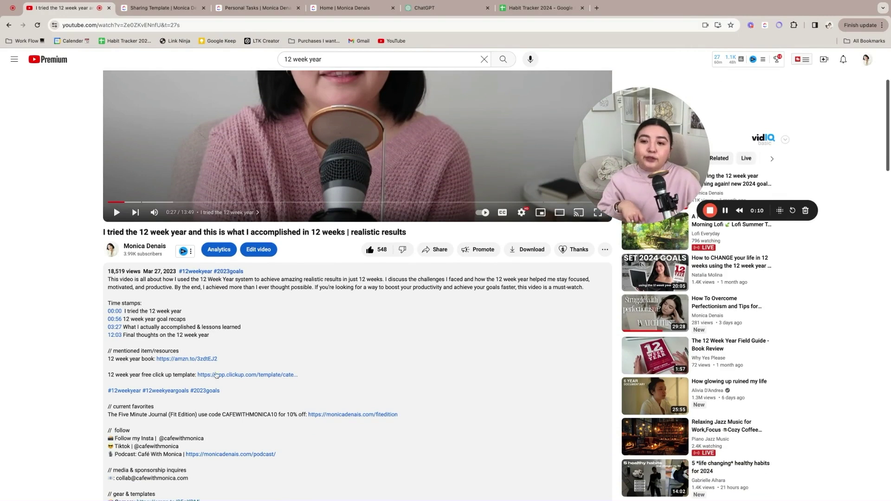
Switch to the shared folder template in ClickUp and name the new folder "Test- 12 week year".
{"action": "left_click", "coordinate": [157, 6]}
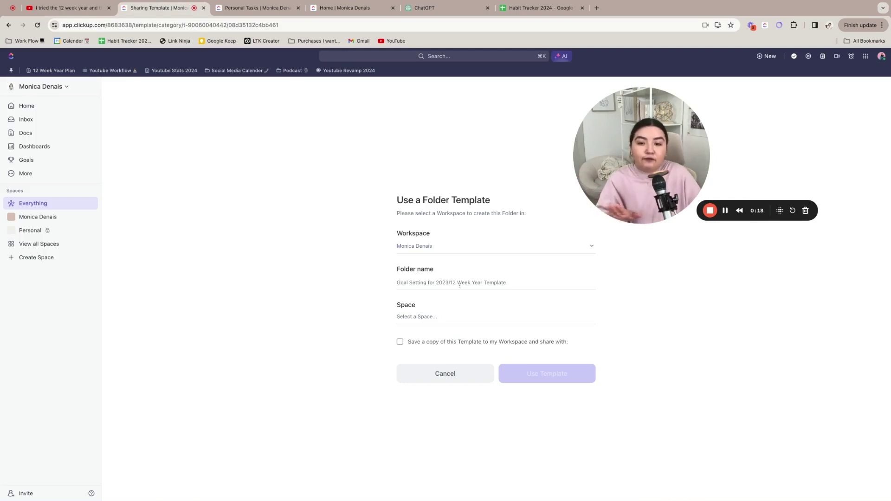
{"action": "left_click", "coordinate": [428, 319]}
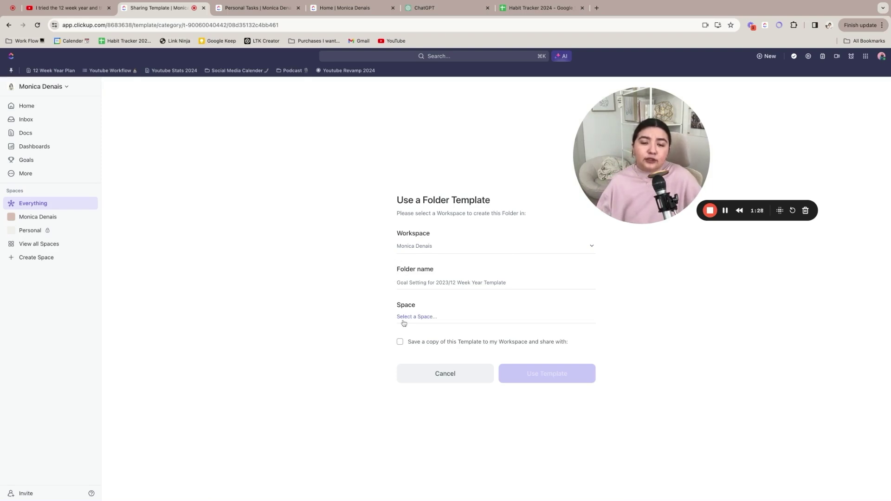
{"action": "triple_click", "coordinate": [527, 286]}
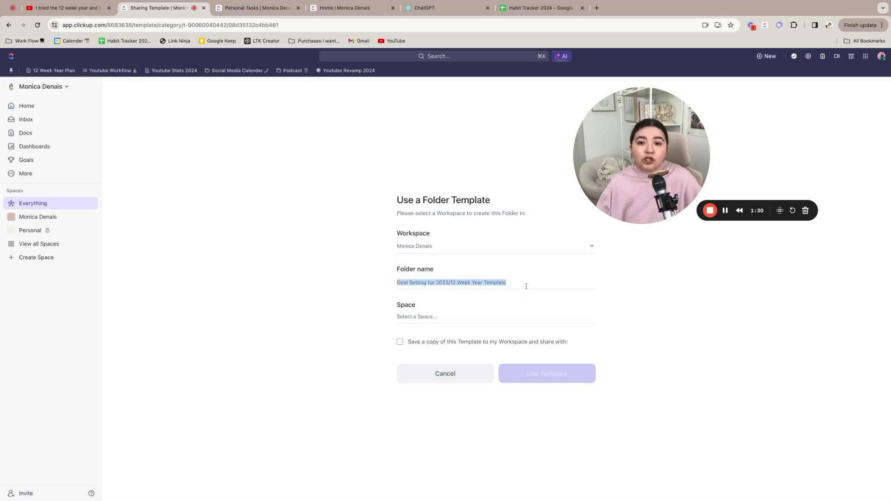
{"action": "key", "text": "BackSpace"}
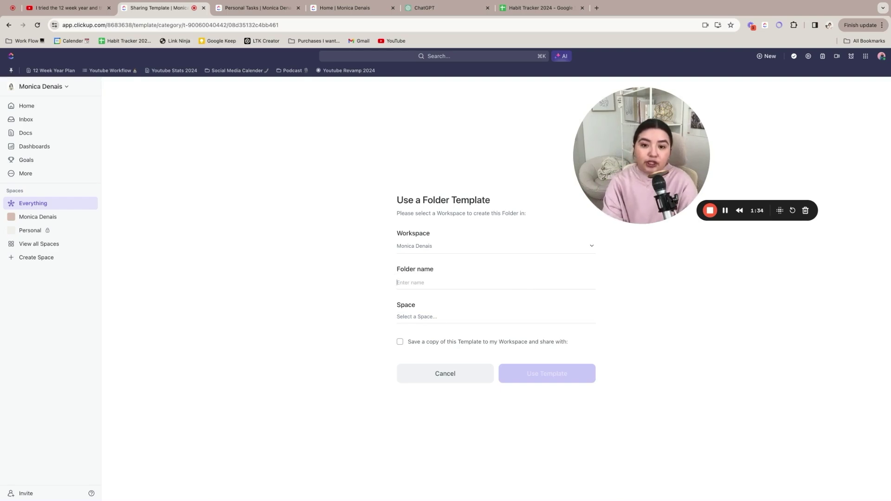
{"action": "type", "text": "12"}
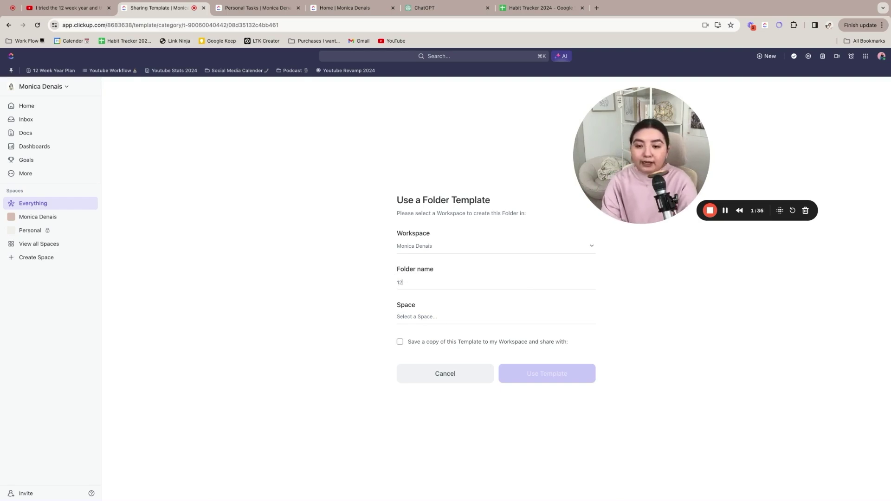
{"action": "key", "text": "BackSpace"}
{"action": "type", "text": "Test"}
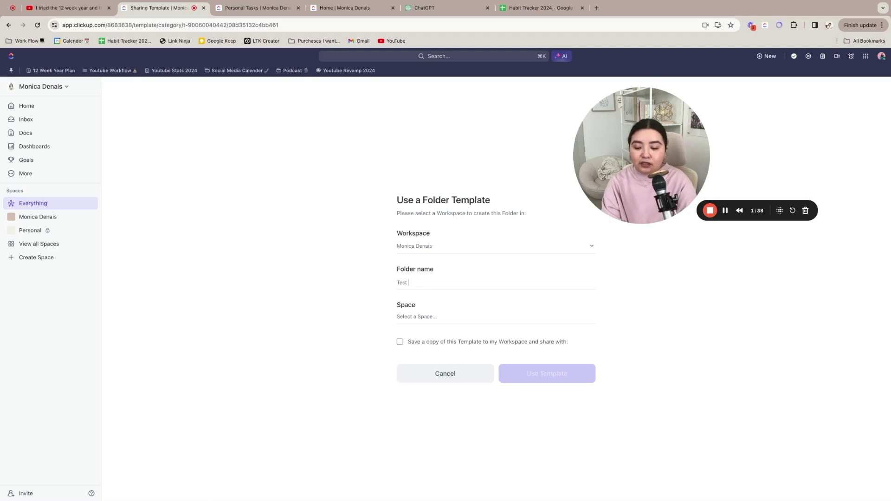
{"action": "type", "text": "- 12"}
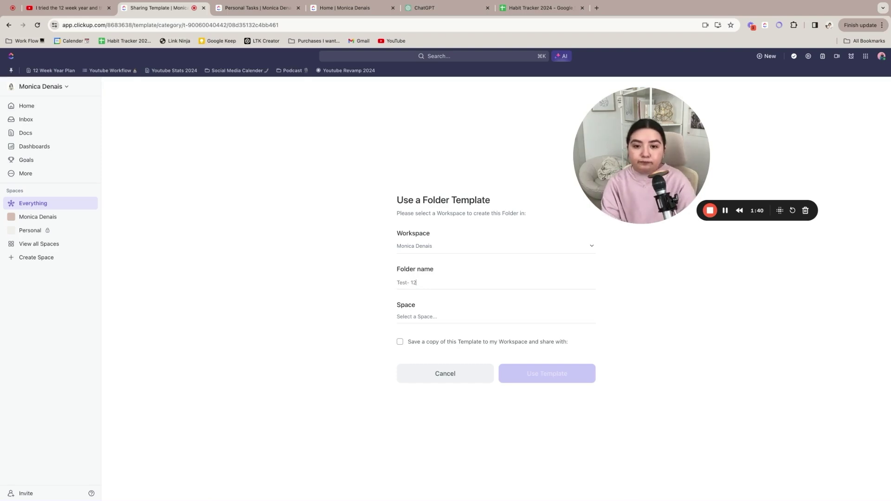
{"action": "type", "text": " week year"}
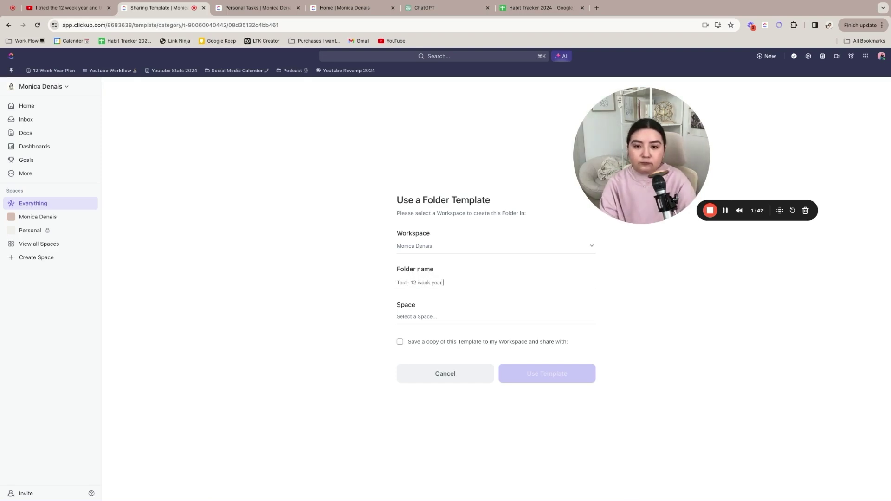
Create the template folder in the Personal space, saving a copy of the template to the workspace.
{"action": "left_click", "coordinate": [410, 316]}
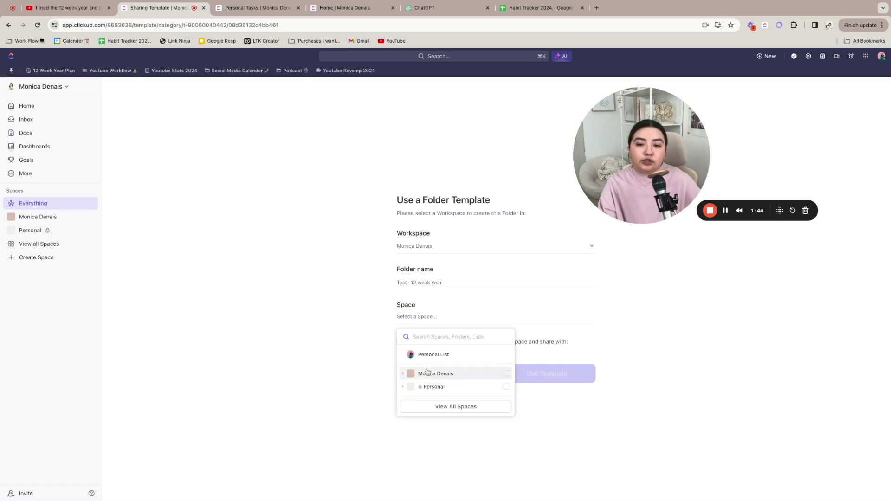
{"action": "left_click", "coordinate": [405, 388]}
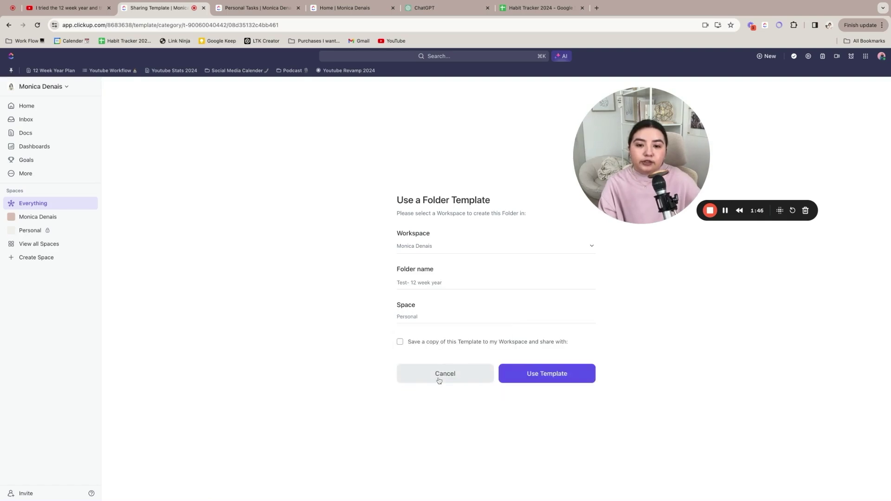
{"action": "left_click", "coordinate": [415, 319]}
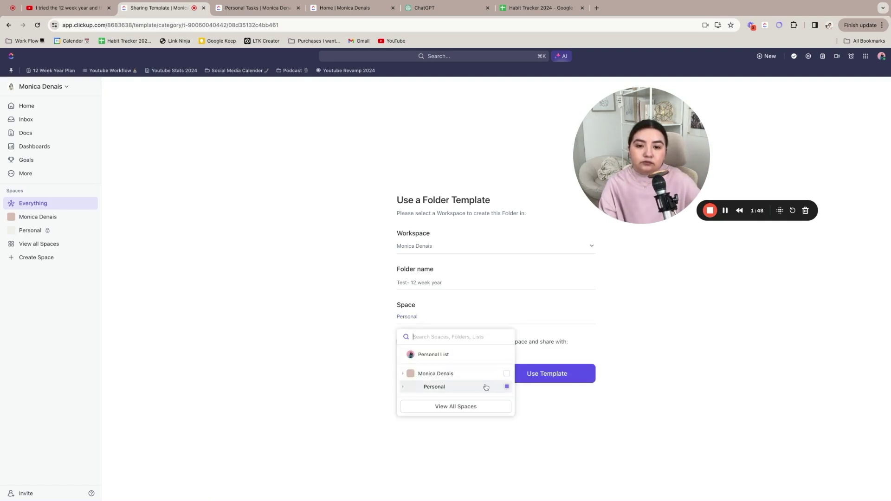
{"action": "left_click", "coordinate": [562, 348]}
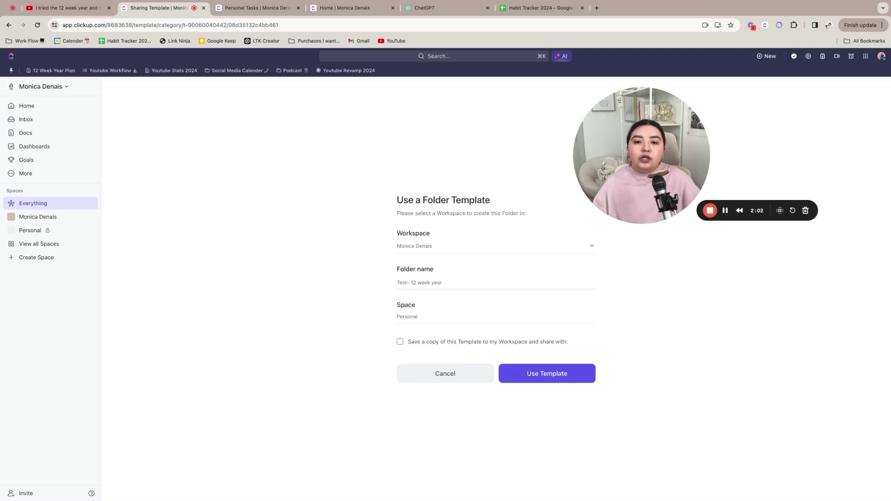
{"action": "left_click", "coordinate": [475, 341]}
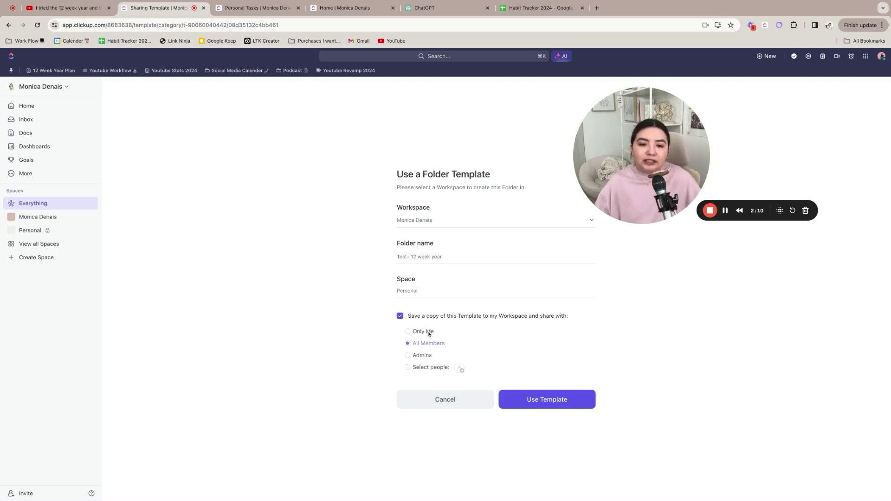
{"action": "left_click", "coordinate": [536, 406]}
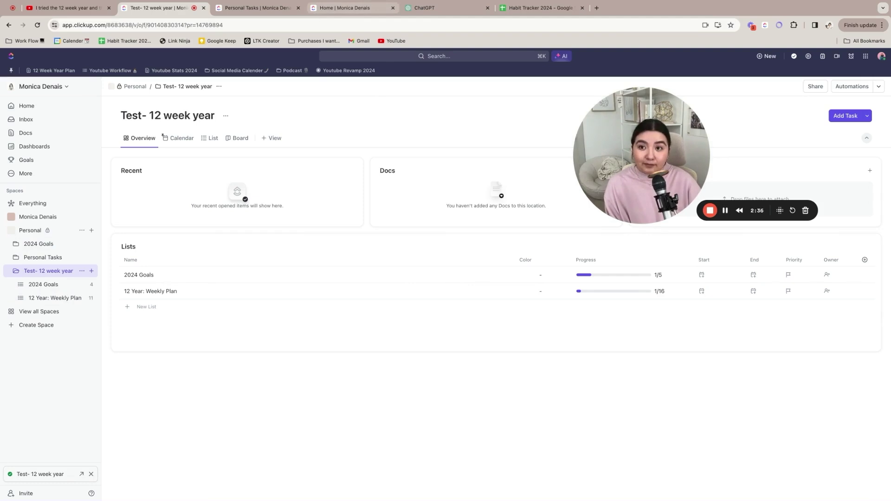
Open the existing 2024 Goals folder in the Personal space and review its yearly goals and 12 Week Year: Weekly Plan lists.
{"action": "left_click", "coordinate": [298, 8]}
{"action": "left_click", "coordinate": [250, 8]}
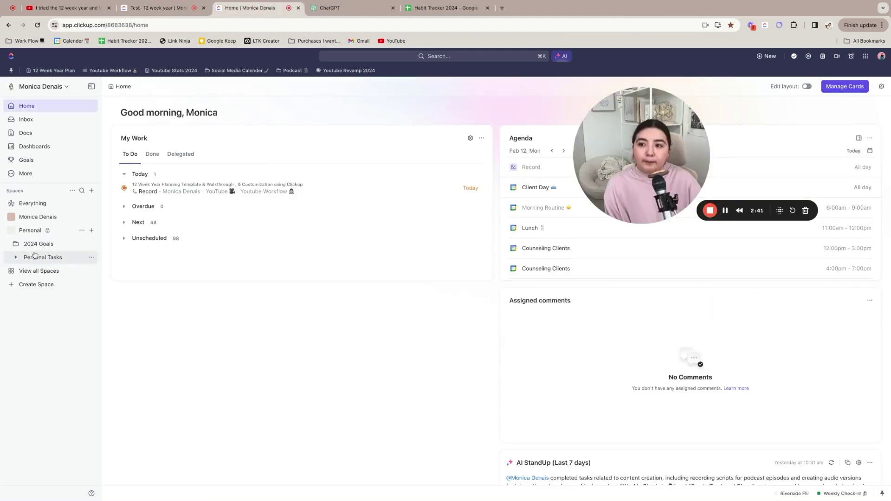
{"action": "left_click", "coordinate": [15, 244]}
{"action": "left_click", "coordinate": [31, 244]}
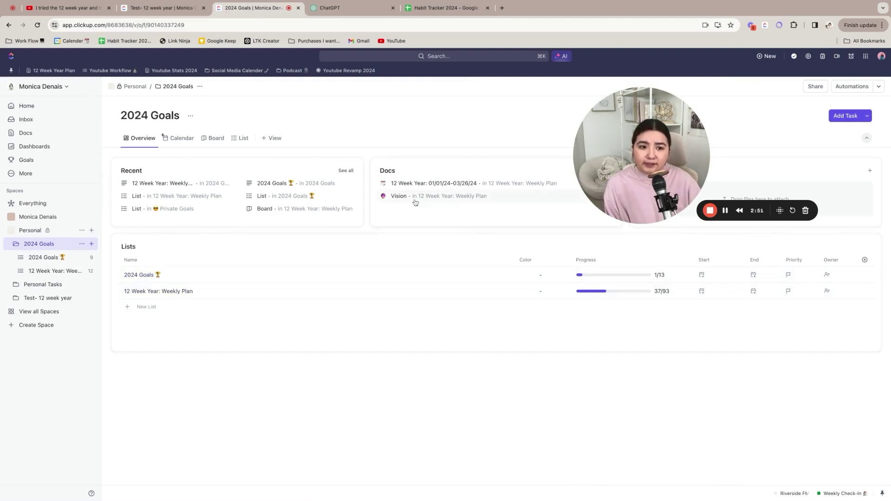
{"action": "left_click", "coordinate": [44, 257]}
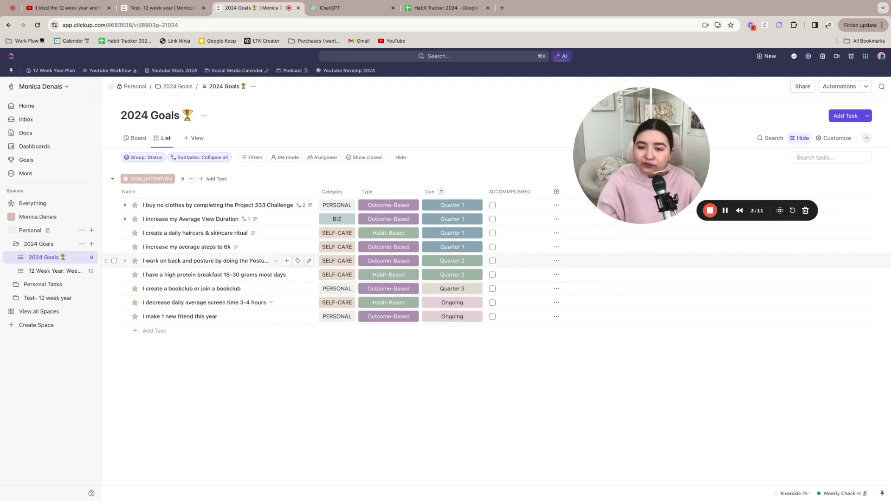
{"action": "left_click", "coordinate": [46, 271]}
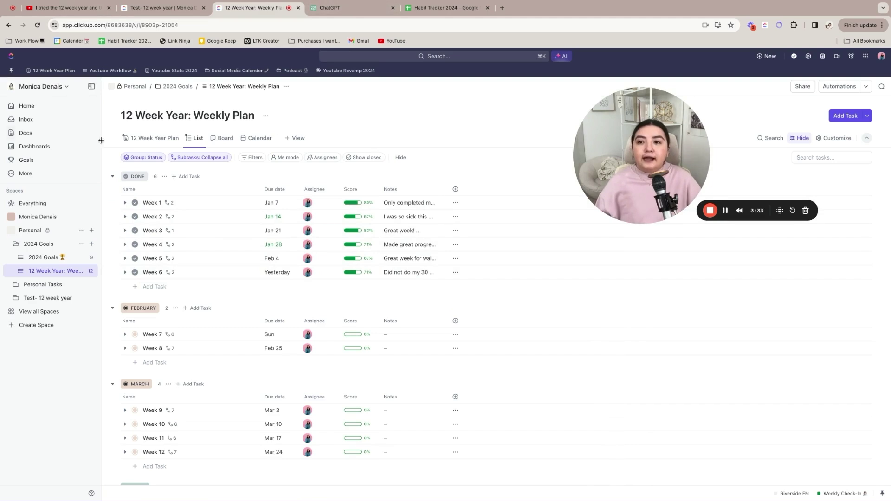
Look through the goals, tactics and images in the weekly plan's 12 Week Year Plan document.
{"action": "left_click", "coordinate": [139, 138]}
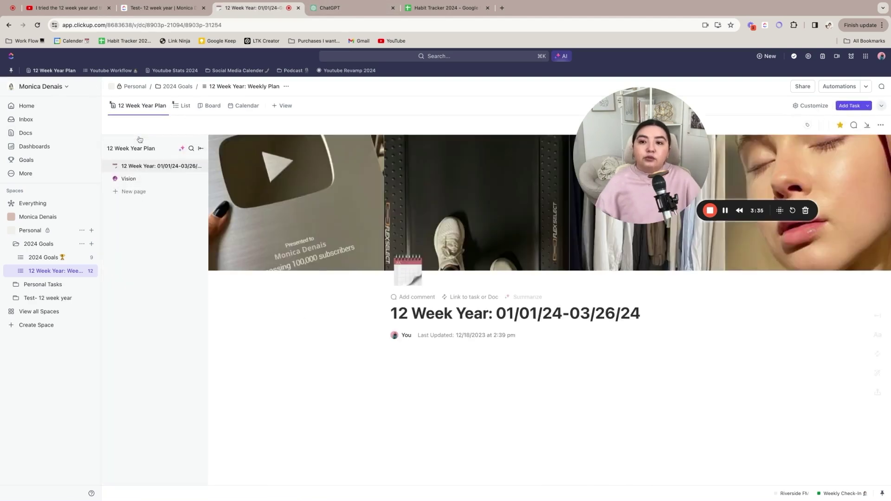
{"action": "scroll", "coordinate": [312, 368], "scroll_direction": "down", "scroll_amount": 5}
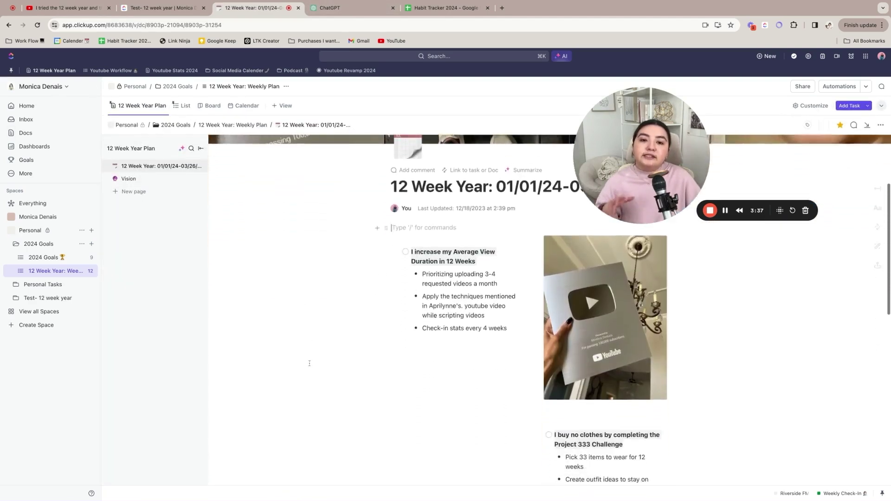
{"action": "scroll", "coordinate": [308, 362], "scroll_direction": "up", "scroll_amount": 4}
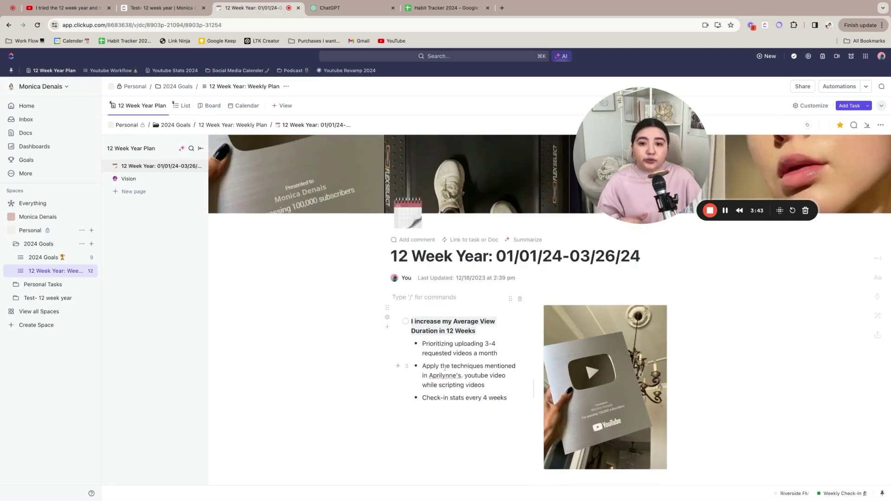
{"action": "scroll", "coordinate": [444, 366], "scroll_direction": "down", "scroll_amount": 10}
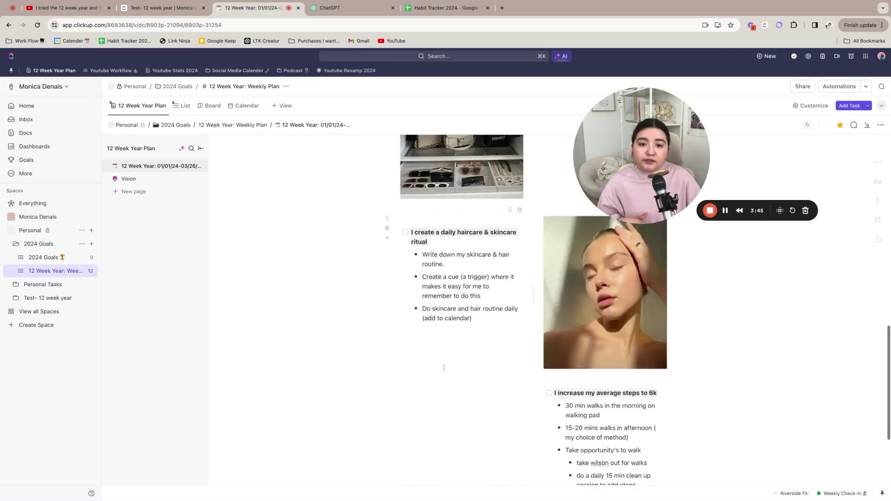
{"action": "scroll", "coordinate": [444, 368], "scroll_direction": "up", "scroll_amount": 15}
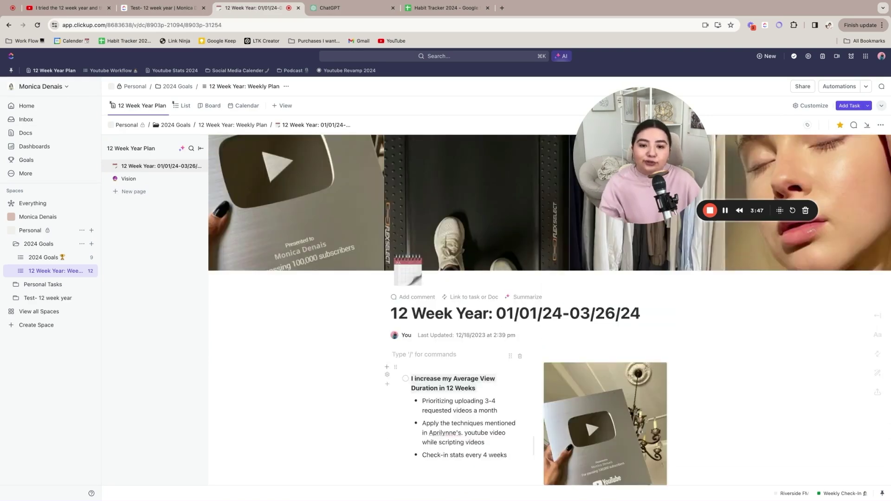
Return to the Test- 12 week year folder and open its 2024 Goals list.
{"action": "left_click", "coordinate": [158, 8]}
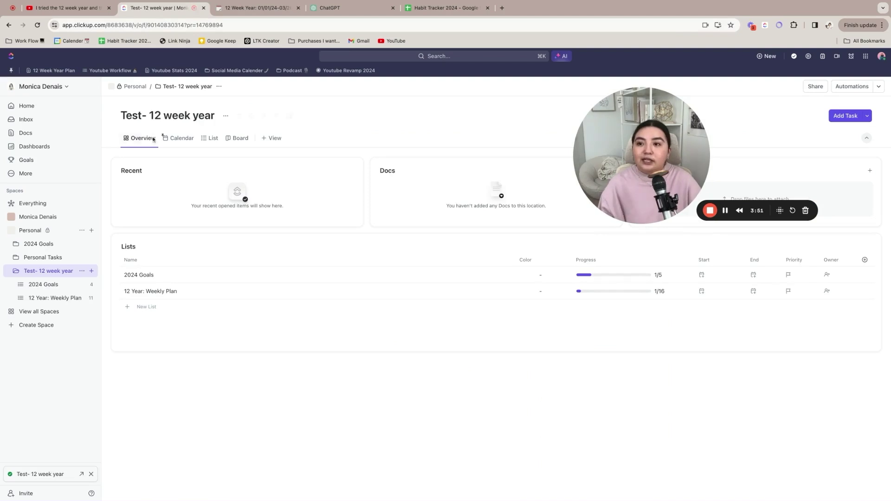
{"action": "left_click", "coordinate": [51, 288]}
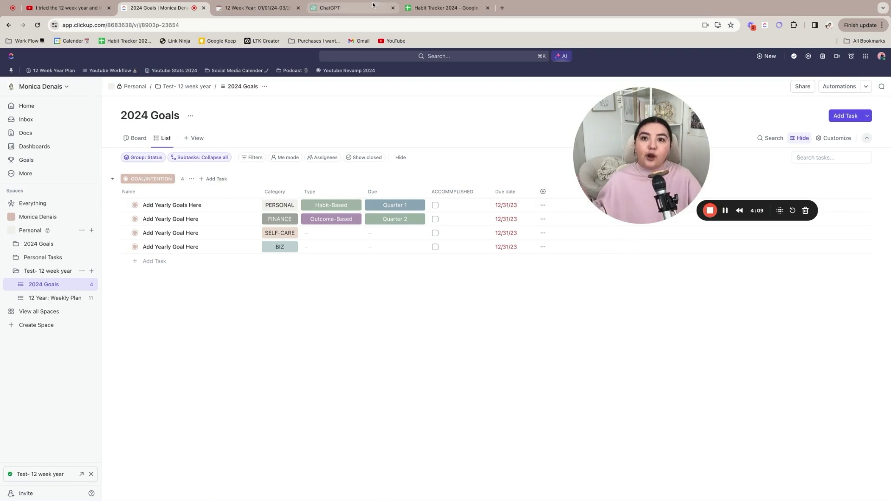
Switch to ChatGPT, search the public GPTs for "12 week year" and open VisionCraftGPT.
{"action": "left_click", "coordinate": [351, 9]}
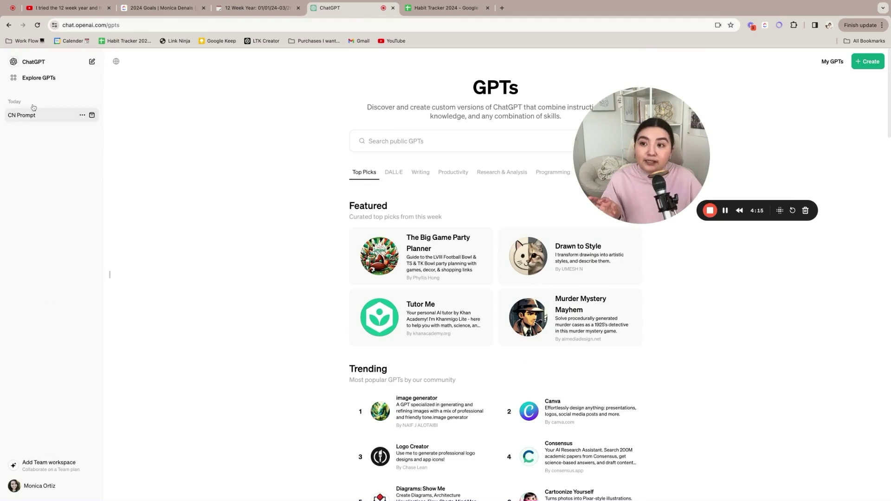
{"action": "left_click", "coordinate": [29, 62]}
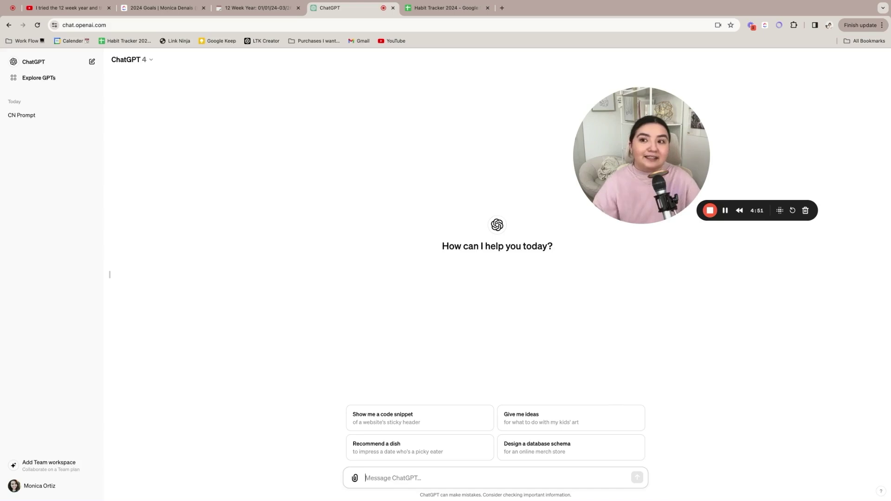
{"action": "left_click", "coordinate": [40, 78]}
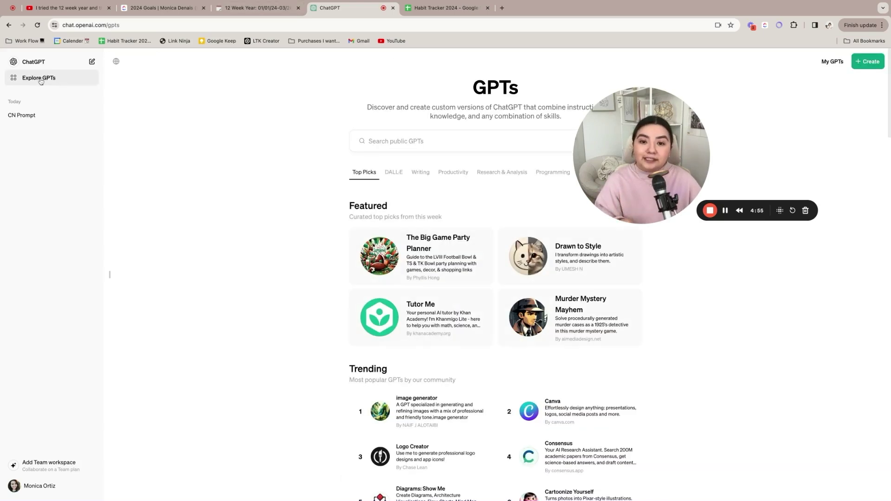
{"action": "left_click", "coordinate": [390, 143]}
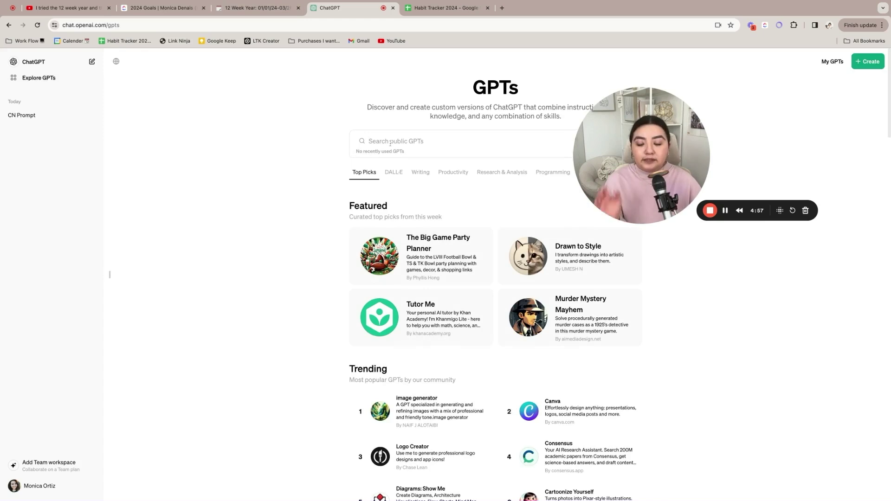
{"action": "type", "text": "12 week"}
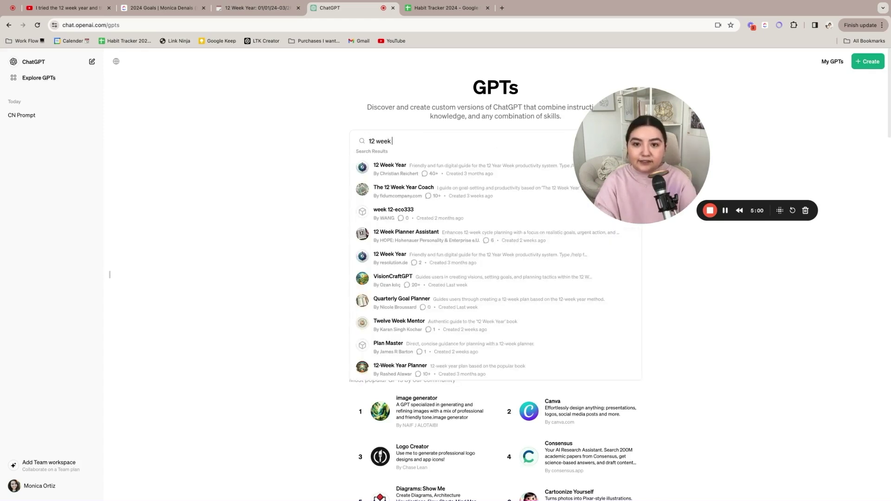
{"action": "key", "text": "Return"}
{"action": "type", "text": "year"}
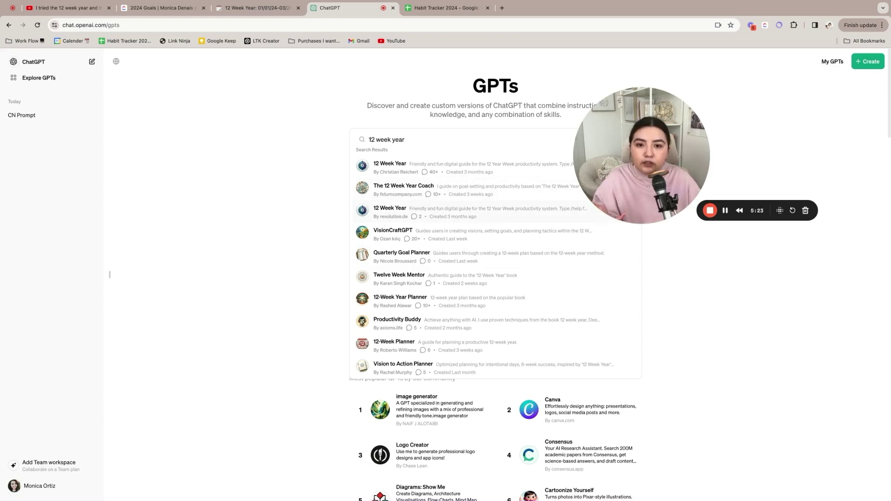
{"action": "left_click", "coordinate": [483, 242]}
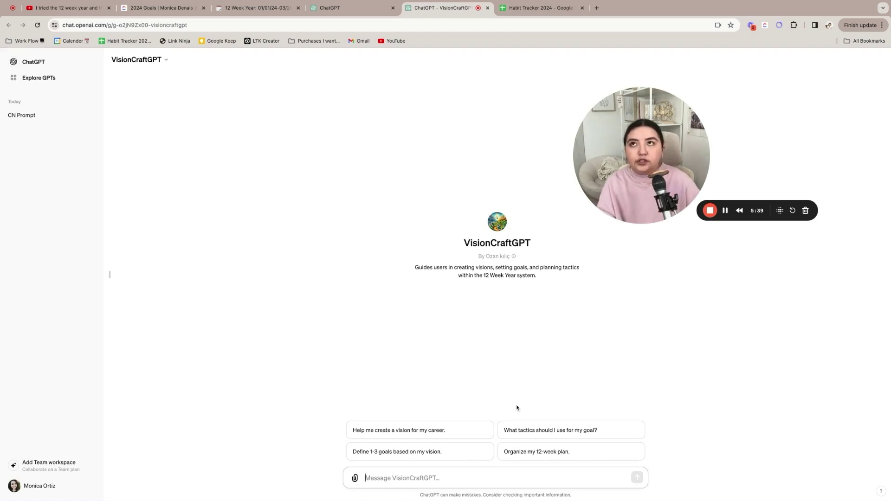
Ask VisionCraftGPT: "Write this goal for the 12 week year. I want to increase my steps to 7,000k".
{"action": "type", "text": "Write this goal f"}
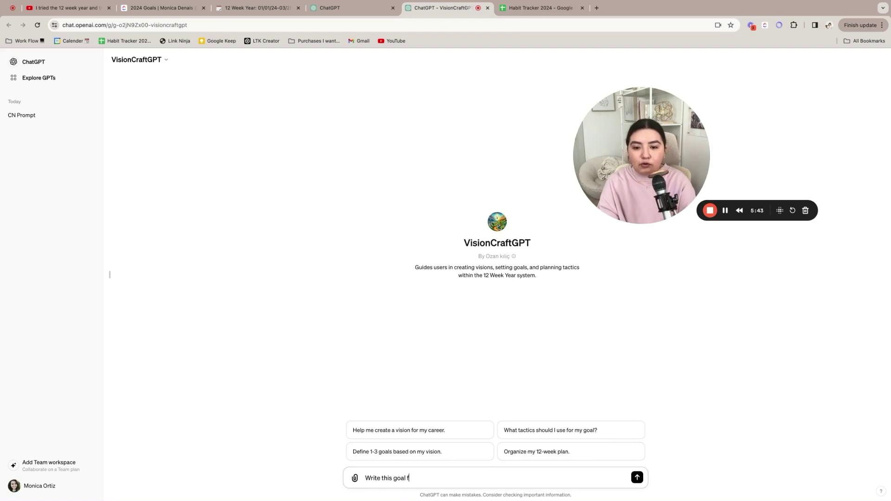
{"action": "type", "text": "or the 12 week year. I want to increase "}
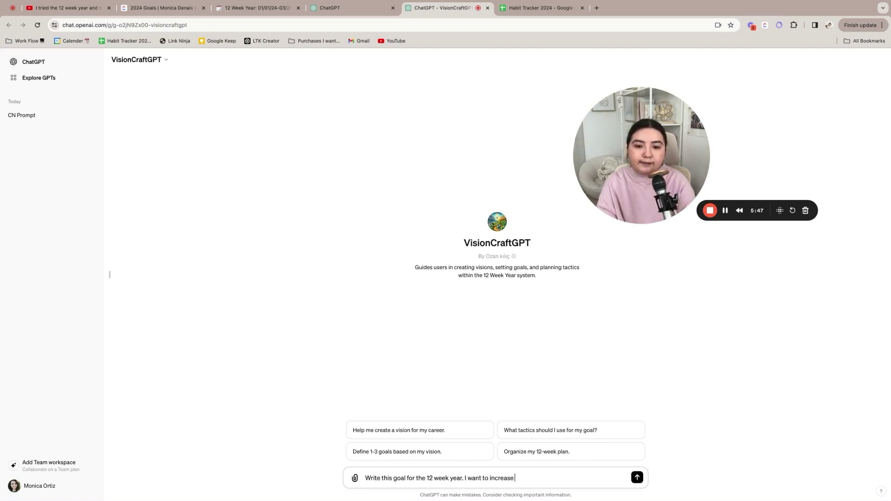
{"action": "type", "text": "my step"}
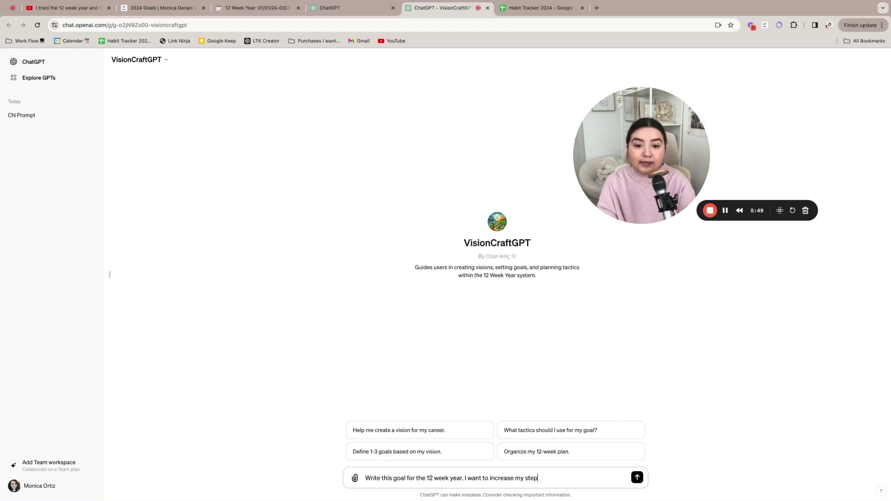
{"action": "type", "text": "s to 7,000"}
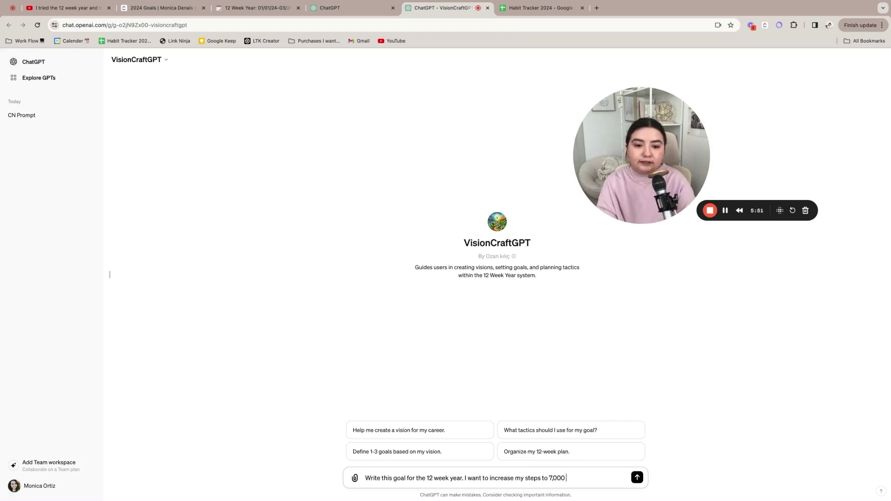
{"action": "type", "text": "k"}
{"action": "key", "text": "Return"}
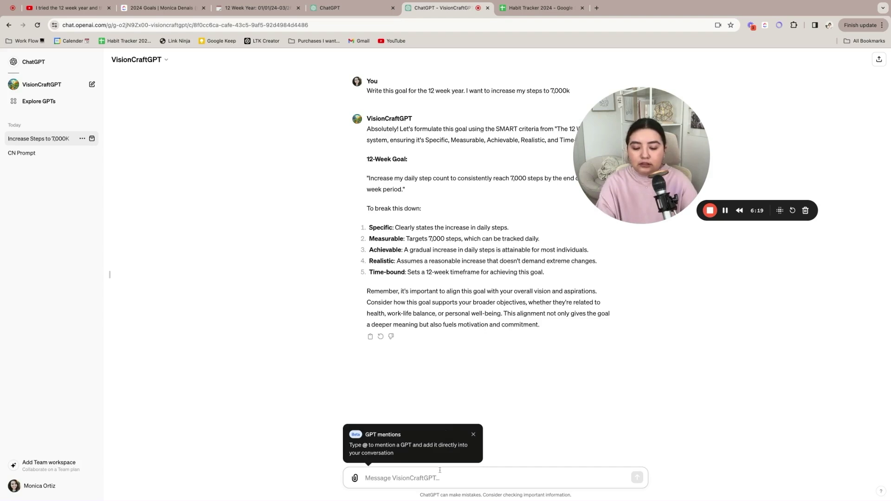
Send the follow-up request "Can you create my tactics" and dismiss the GPT mentions tip.
{"action": "type", "text": "CAn yo"}
{"action": "key", "text": "BackSpace"}
{"action": "key", "text": "BackSpace"}
{"action": "key", "text": "BackSpace"}
{"action": "key", "text": "BackSpace"}
{"action": "key", "text": "BackSpace"}
{"action": "type", "text": "an you create my tactics"}
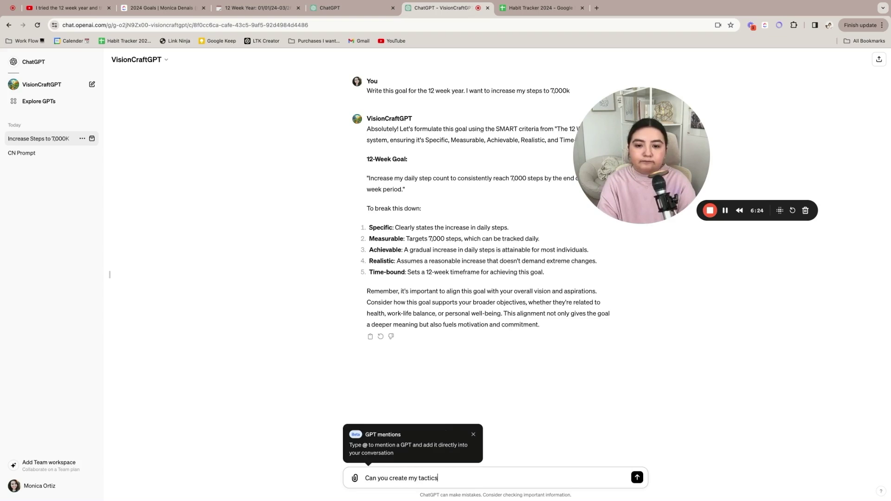
{"action": "key", "text": "Return"}
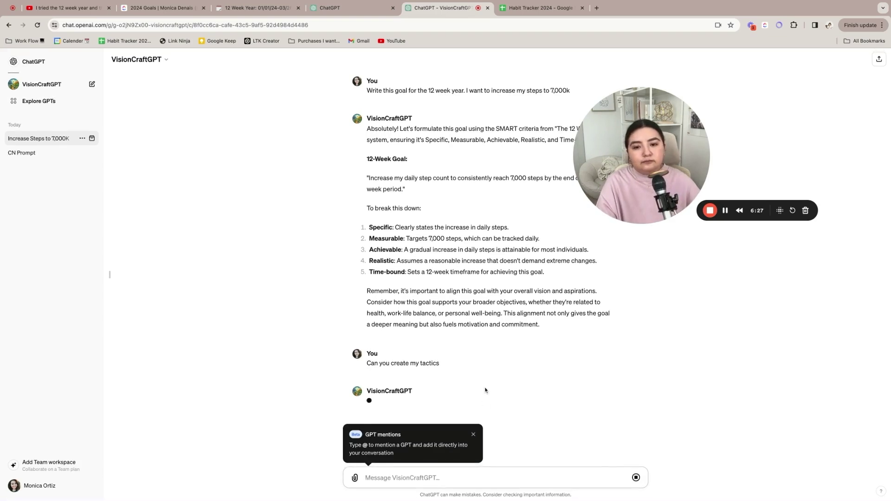
{"action": "left_click", "coordinate": [473, 434]}
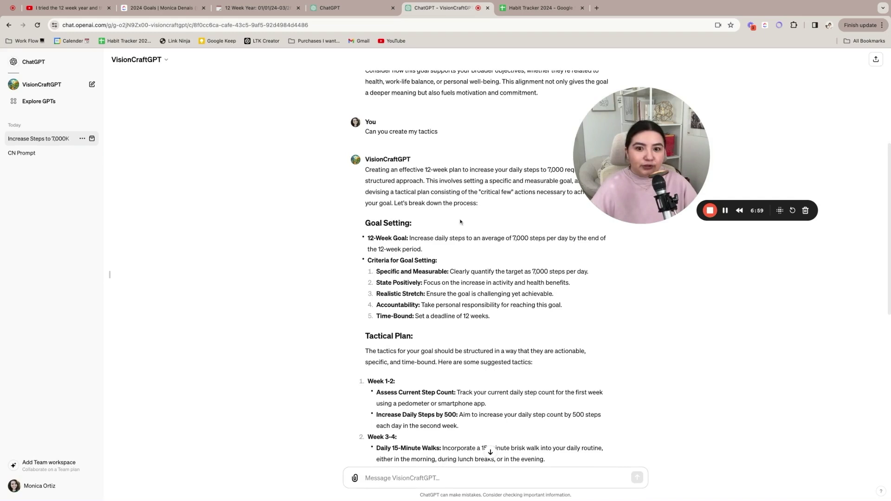
Read through the generated goal-setting criteria and the week-by-week tactical plan.
{"action": "scroll", "coordinate": [462, 223], "scroll_direction": "up", "scroll_amount": 1}
{"action": "scroll", "coordinate": [462, 222], "scroll_direction": "down", "scroll_amount": 2}
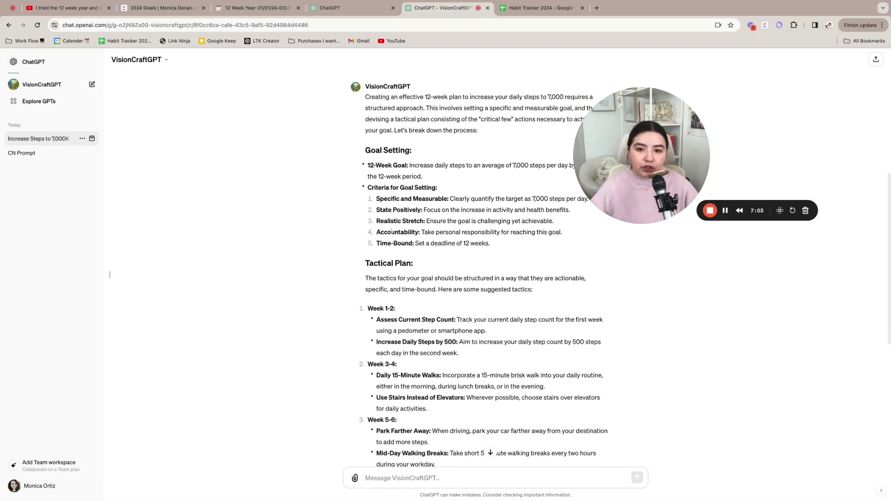
{"action": "scroll", "coordinate": [391, 232], "scroll_direction": "down", "scroll_amount": 3}
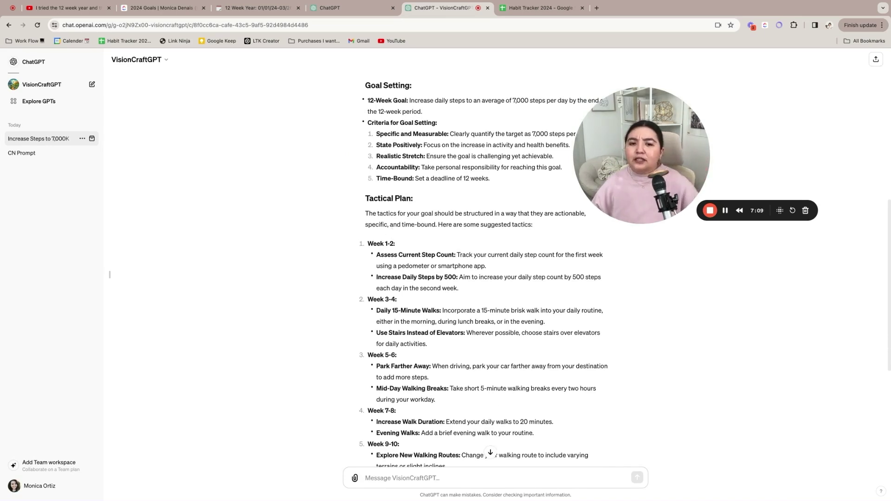
{"action": "scroll", "coordinate": [385, 233], "scroll_direction": "down", "scroll_amount": 2}
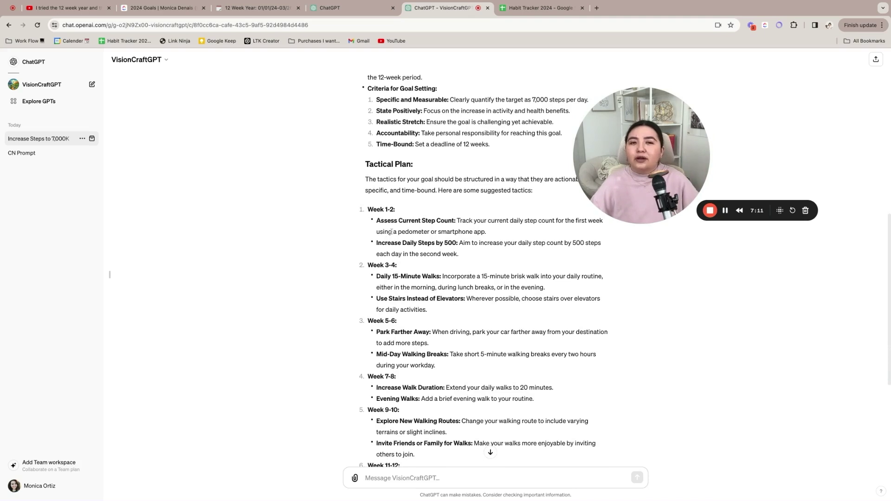
{"action": "scroll", "coordinate": [391, 232], "scroll_direction": "down", "scroll_amount": 2}
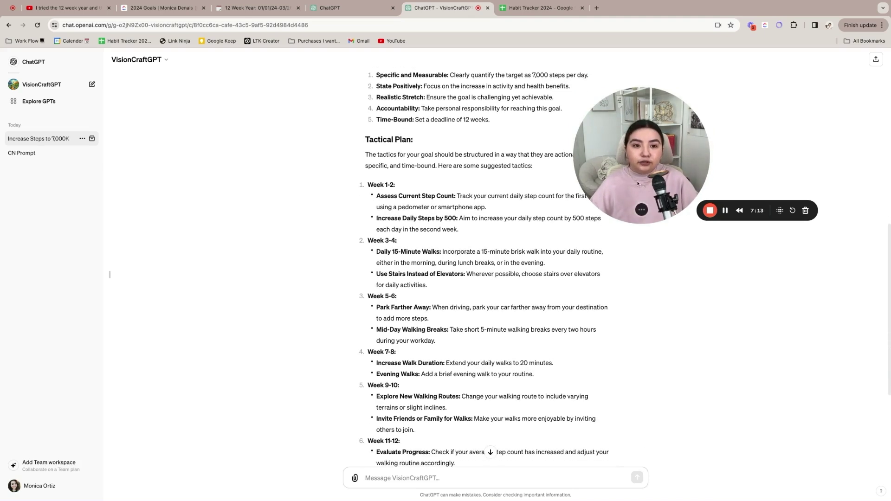
{"action": "left_click_drag", "start_coordinate": [637, 184], "coordinate": [639, 191]}
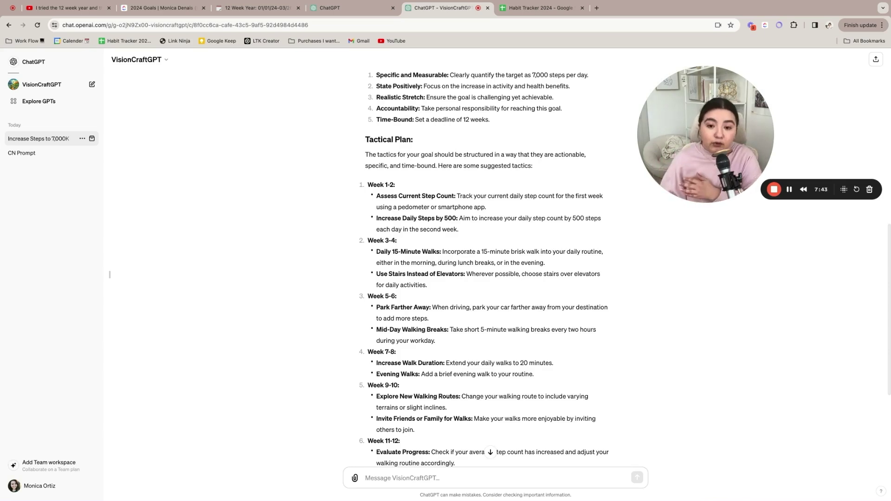
{"action": "scroll", "coordinate": [484, 269], "scroll_direction": "down", "scroll_amount": 1}
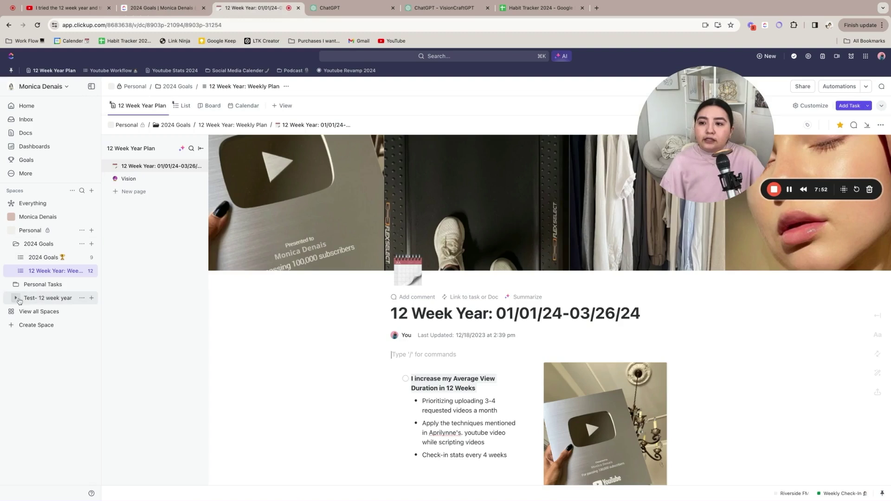
Switch to ClickUp and open the first placeholder goal in the Test- 12 week year folder's 2024 Goals list.
{"action": "left_click", "coordinate": [32, 300]}
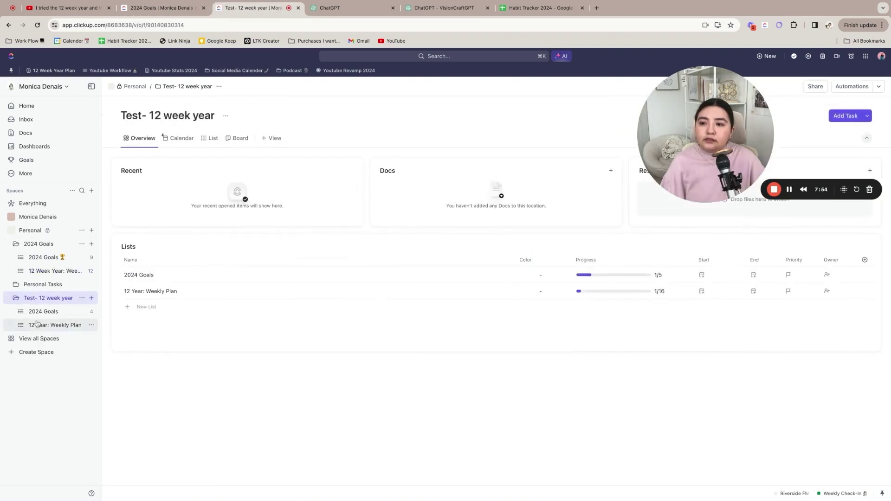
{"action": "left_click", "coordinate": [37, 315]}
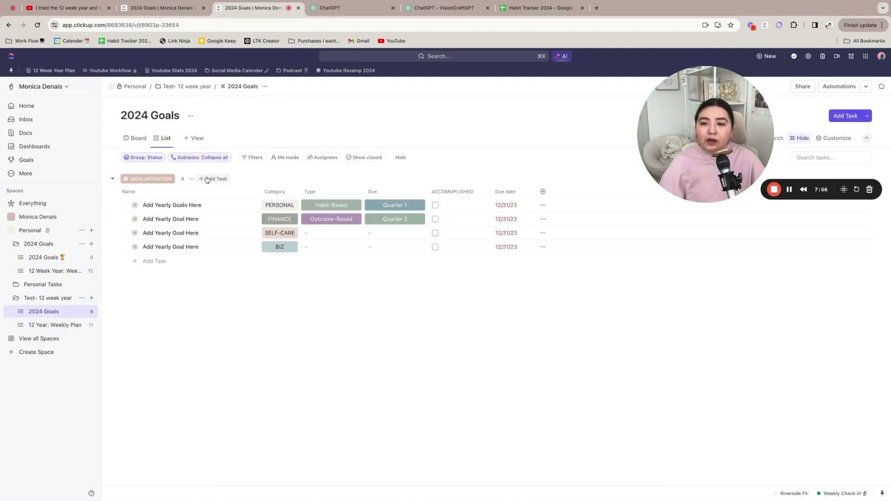
{"action": "left_click", "coordinate": [184, 205]}
Rename the placeholder goal as "I want to increase my steps to 7k".
{"action": "left_click_drag", "start_coordinate": [309, 127], "coordinate": [174, 123]}
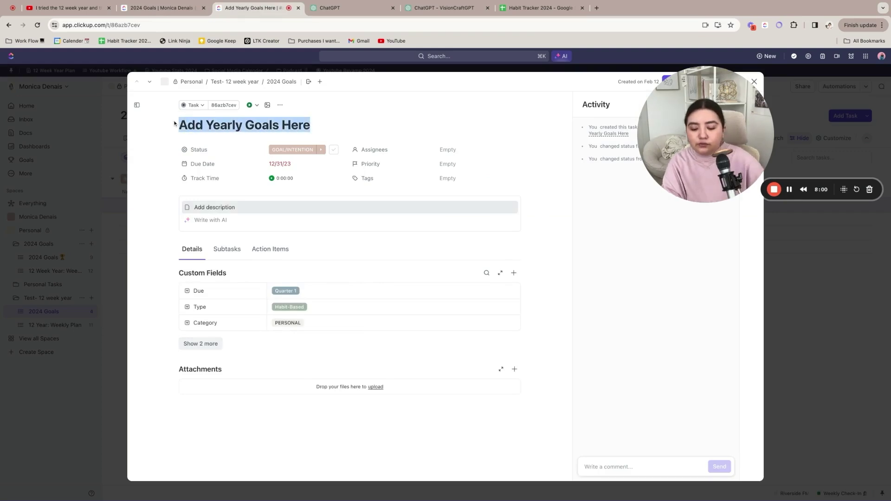
{"action": "type", "text": "I want to icnreas"}
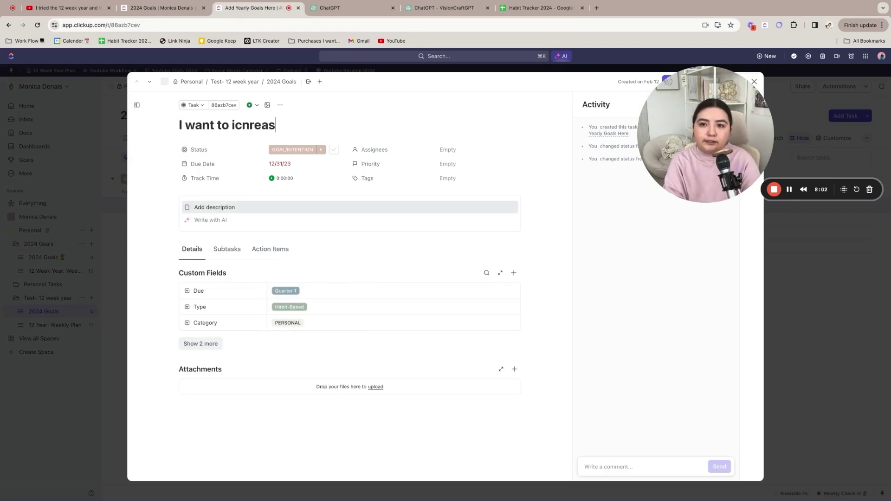
{"action": "key", "text": "BackSpace"}
{"action": "key", "text": "BackSpace"}
{"action": "key", "text": "BackSpace"}
{"action": "key", "text": "BackSpace"}
{"action": "key", "text": "BackSpace"}
{"action": "key", "text": "BackSpace"}
{"action": "type", "text": "nct"}
{"action": "key", "text": "BackSpace"}
{"action": "type", "text": "rease "}
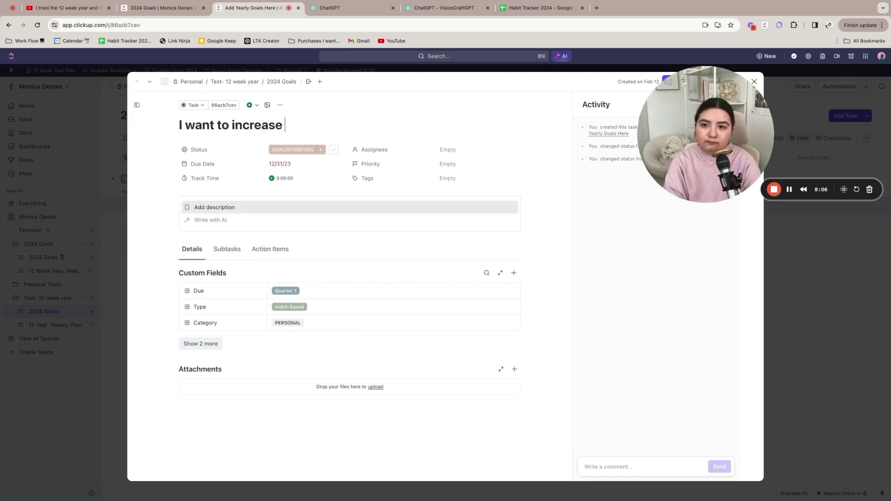
{"action": "type", "text": "my steps to 7k"}
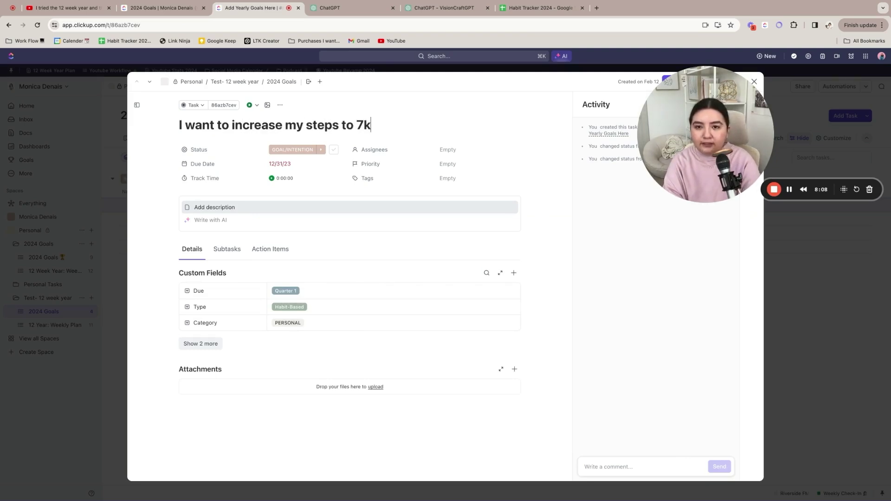
Set the steps goal's due date to March 26, 2024.
{"action": "left_click", "coordinate": [281, 165]}
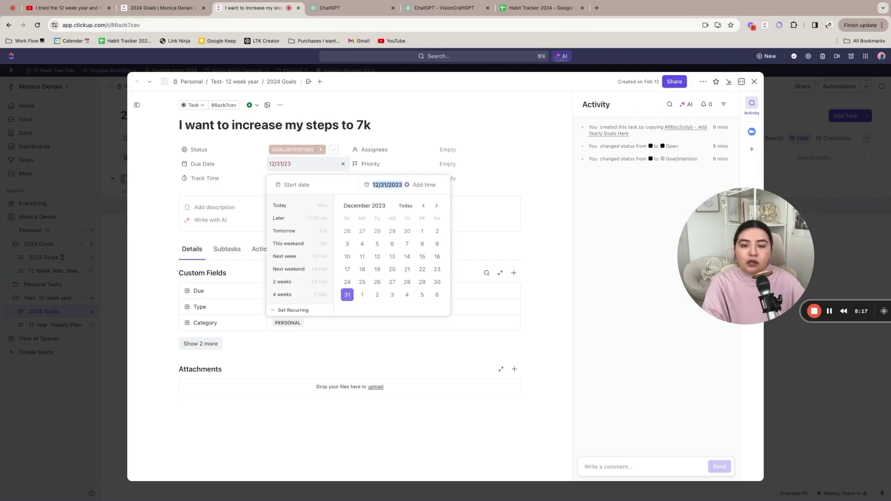
{"action": "left_click", "coordinate": [434, 207]}
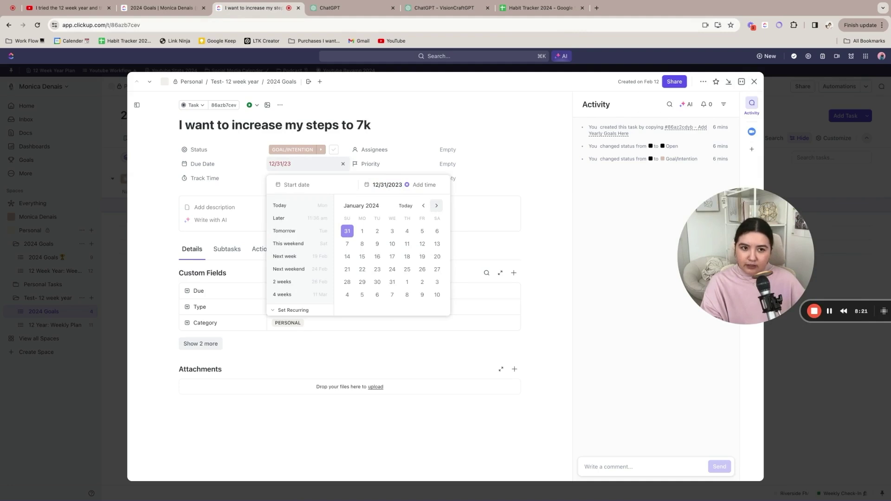
{"action": "left_click", "coordinate": [436, 206]}
{"action": "left_click", "coordinate": [436, 205]}
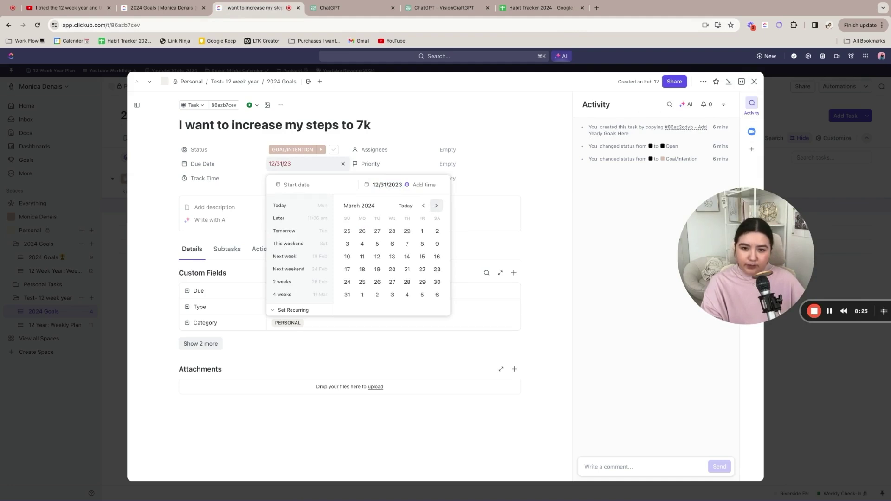
{"action": "left_click", "coordinate": [377, 282]}
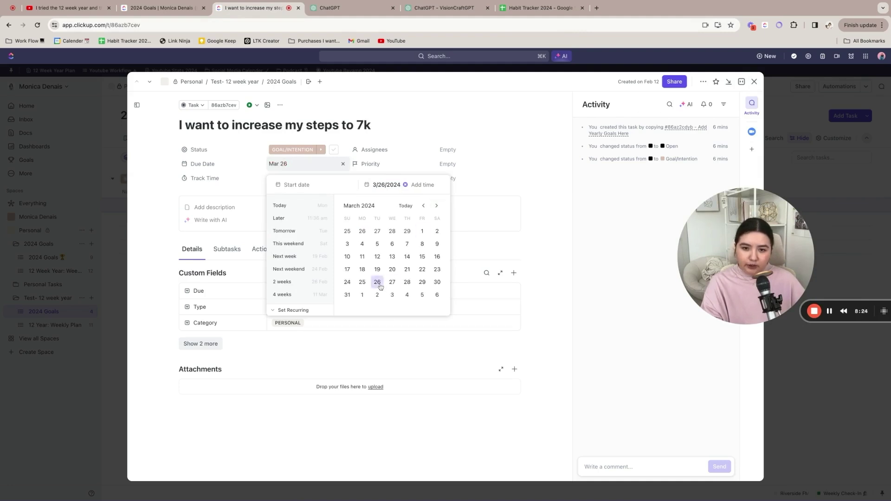
{"action": "left_click", "coordinate": [423, 206]}
{"action": "left_click", "coordinate": [529, 114]}
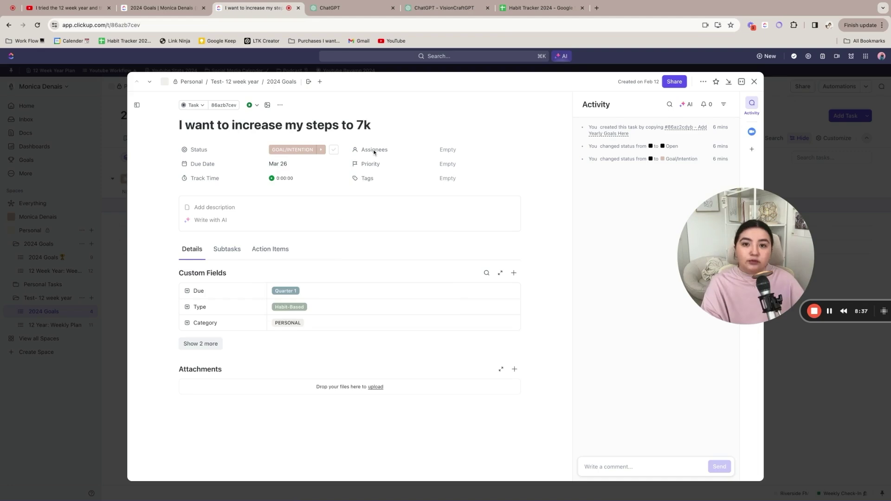
Assign the steps goal to yourself, look at its priority and tag options, and close the task.
{"action": "left_click", "coordinate": [444, 150]}
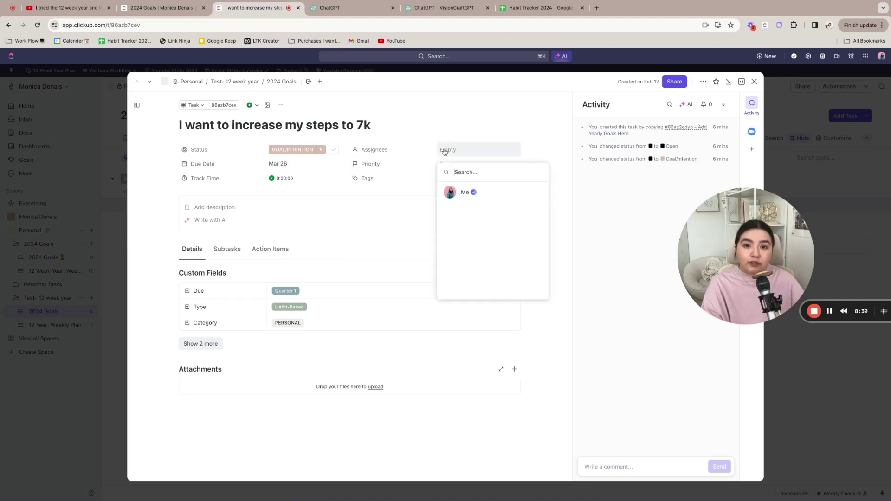
{"action": "left_click", "coordinate": [482, 192]}
{"action": "left_click", "coordinate": [481, 138]}
{"action": "left_click", "coordinate": [451, 165]}
{"action": "left_click", "coordinate": [494, 145]}
{"action": "left_click", "coordinate": [447, 179]}
{"action": "left_click", "coordinate": [525, 125]}
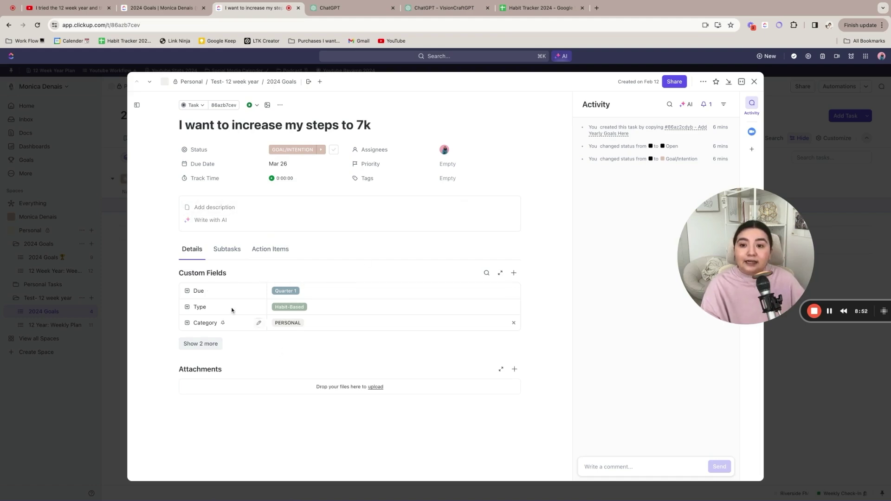
{"action": "left_click", "coordinate": [753, 82]}
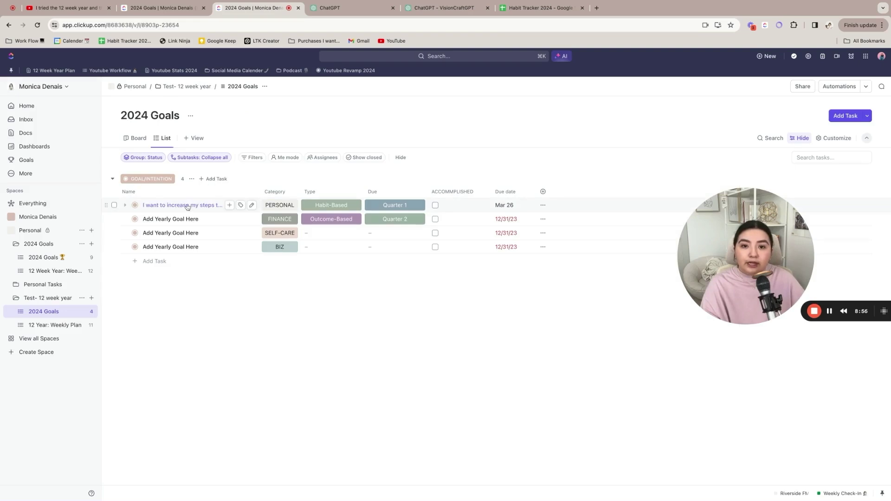
Delete the three remaining "Add Yearly Goal Here" placeholder tasks from the 2024 Goals list.
{"action": "left_click", "coordinate": [114, 219]}
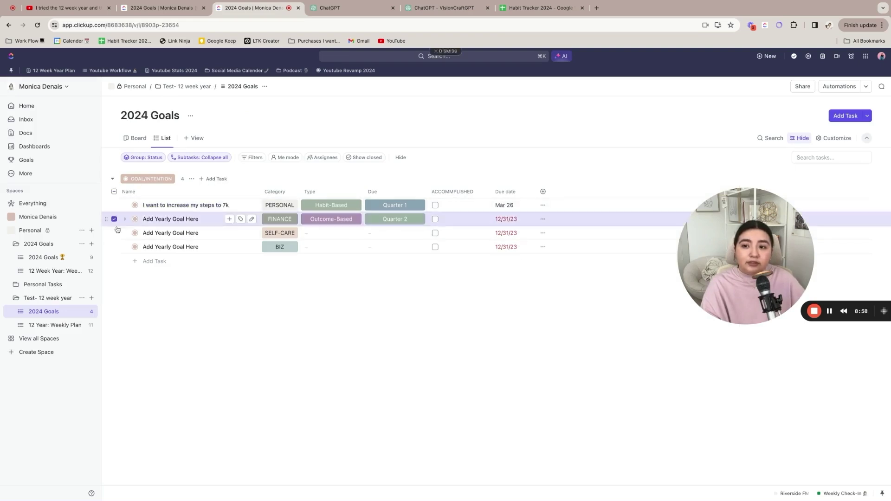
{"action": "left_click", "coordinate": [114, 232]}
{"action": "left_click", "coordinate": [114, 247]}
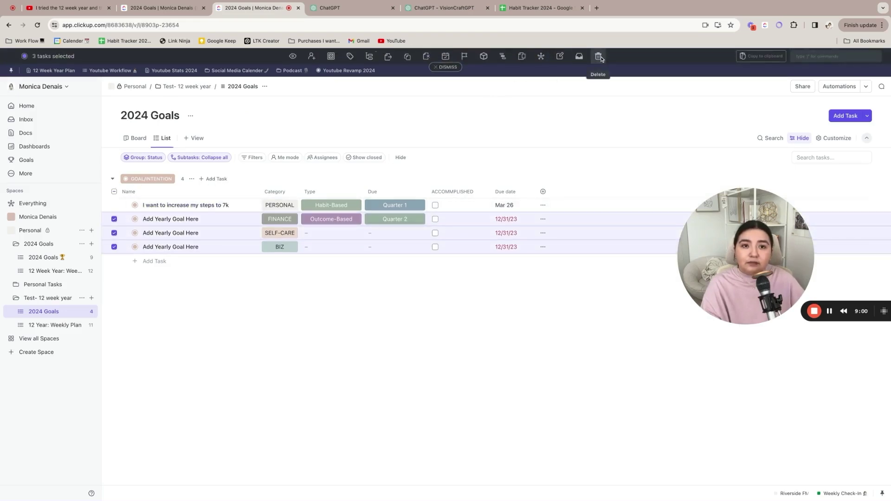
{"action": "left_click", "coordinate": [598, 55]}
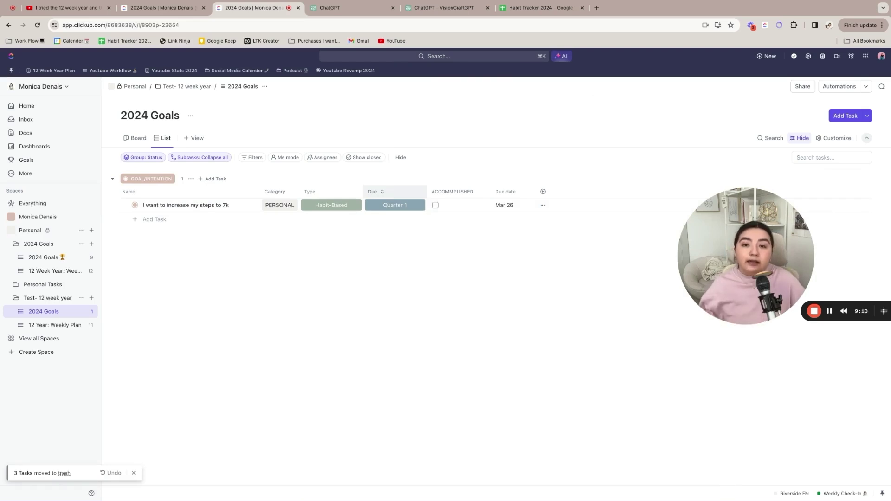
Hide the Due quarter column and widen the Name column to fit the full goal title.
{"action": "left_click", "coordinate": [394, 191]}
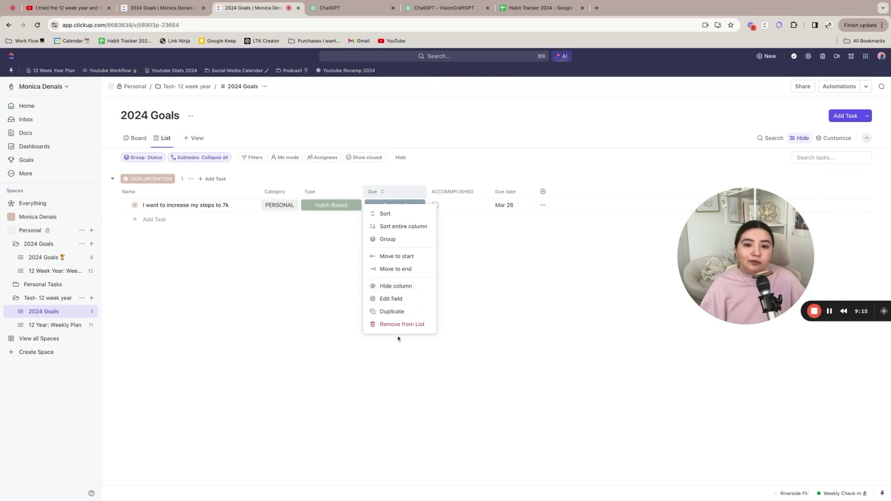
{"action": "left_click", "coordinate": [391, 288]}
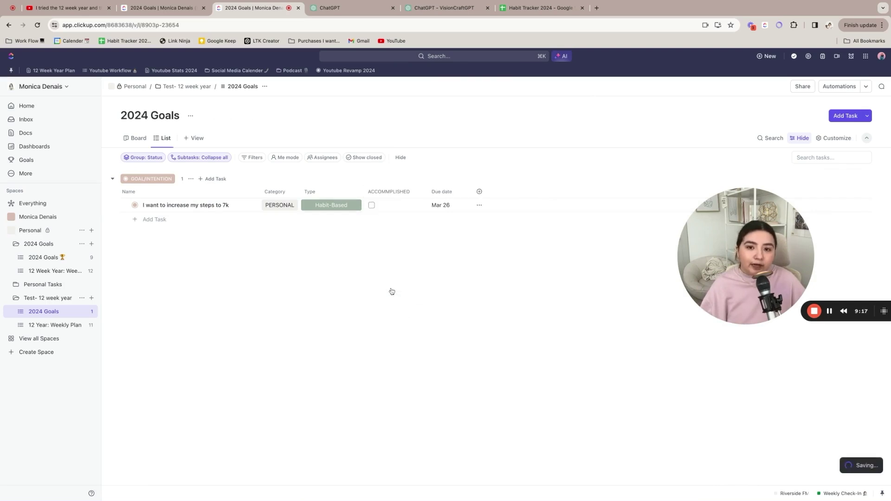
{"action": "left_click_drag", "start_coordinate": [259, 189], "coordinate": [306, 190]}
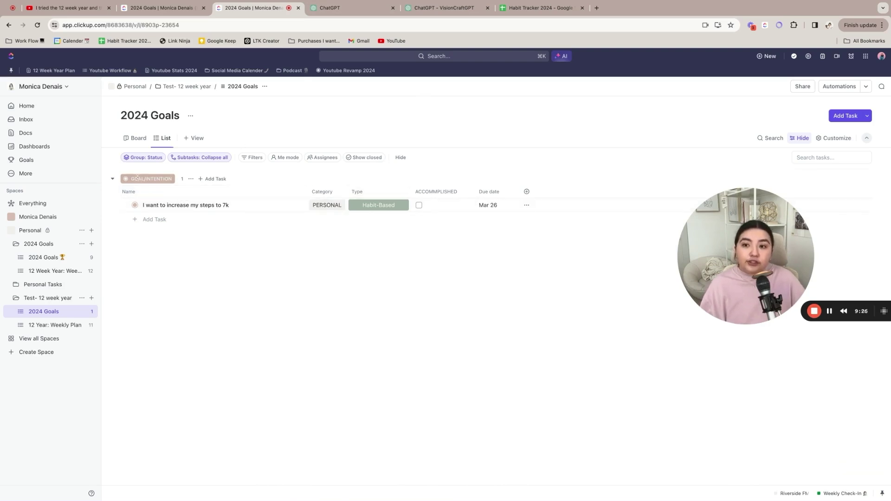
Change the GOAL/INTENTION status color to green and save it.
{"action": "left_click", "coordinate": [174, 179]}
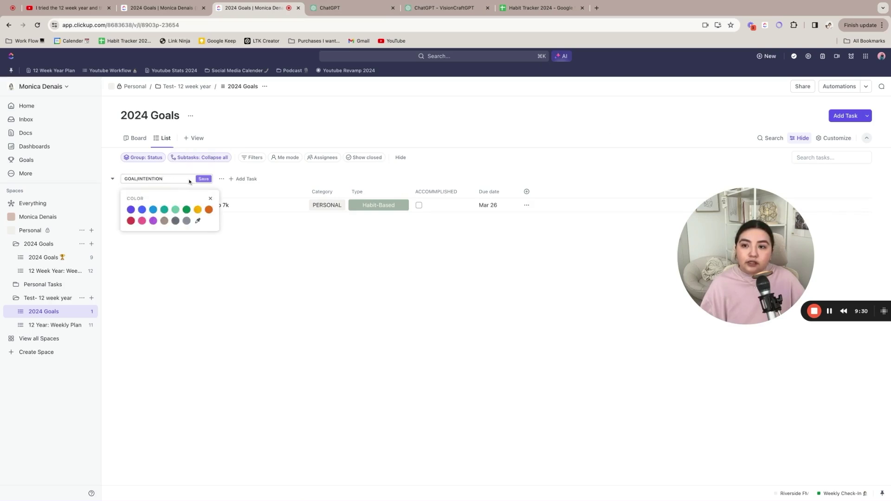
{"action": "left_click", "coordinate": [203, 178]}
{"action": "left_click", "coordinate": [143, 180]}
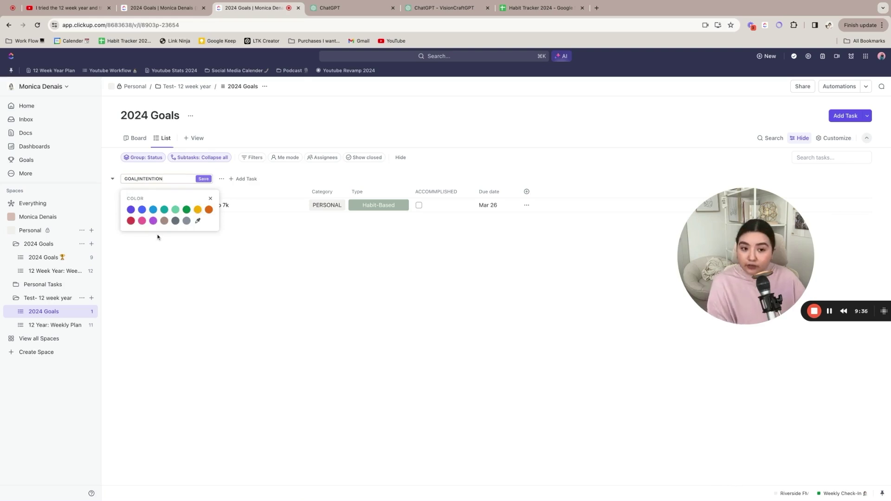
{"action": "left_click", "coordinate": [197, 221]}
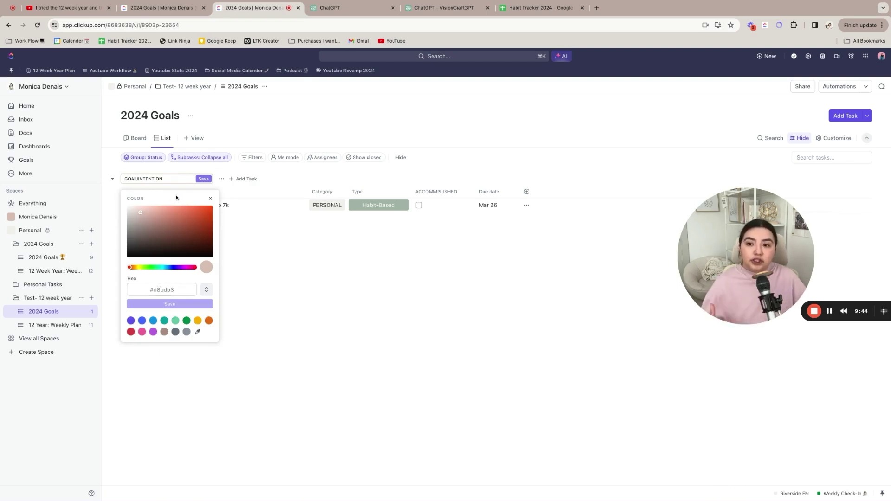
{"action": "left_click", "coordinate": [186, 320]}
{"action": "left_click", "coordinate": [256, 297]}
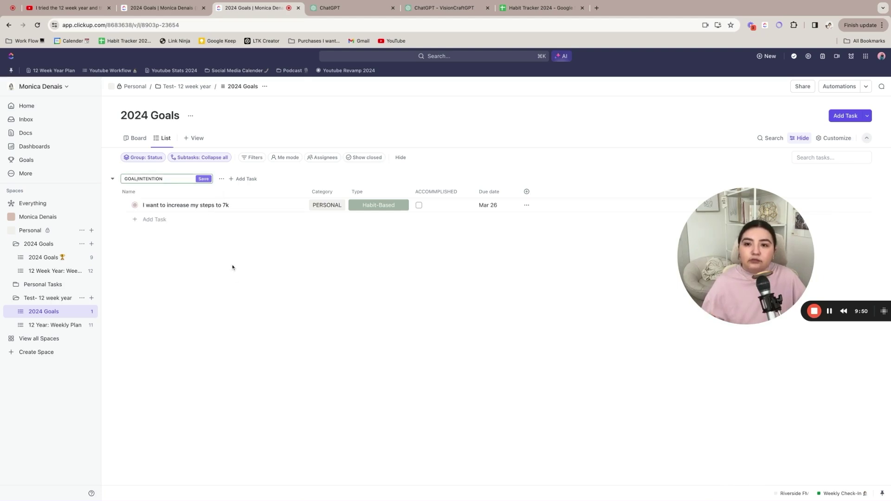
{"action": "left_click", "coordinate": [204, 178]}
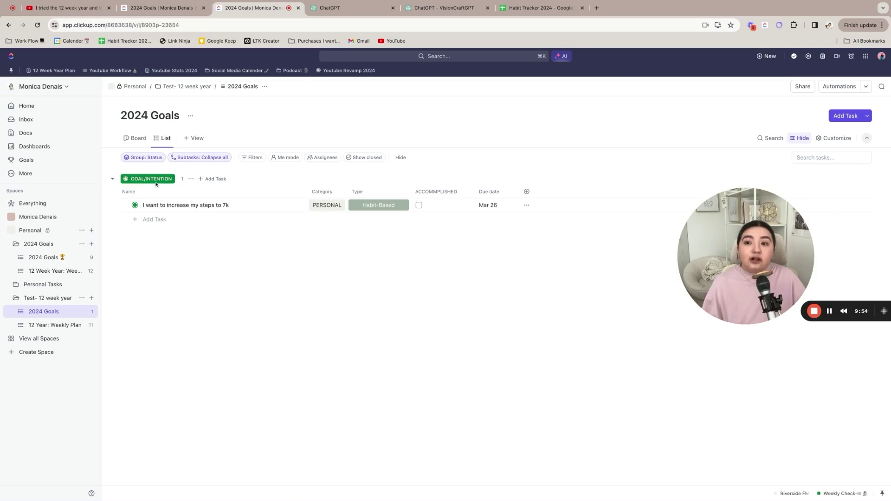
Review the statuses available to the steps goal and in the 2024 Goals list's status settings, and save.
{"action": "left_click", "coordinate": [135, 205]}
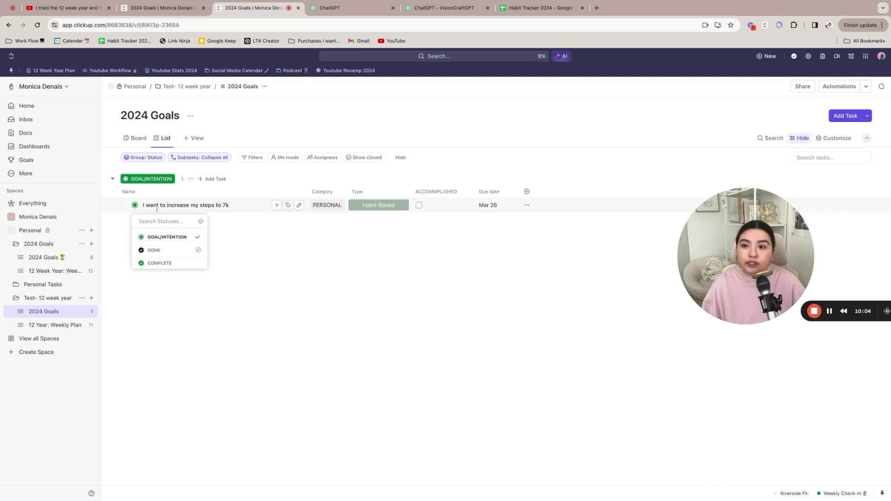
{"action": "left_click", "coordinate": [190, 180]}
{"action": "left_click", "coordinate": [191, 180]}
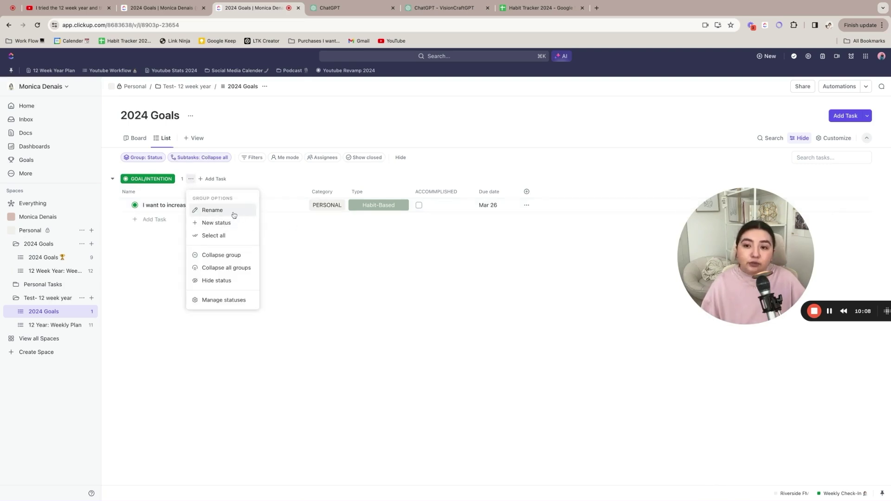
{"action": "left_click", "coordinate": [224, 301]}
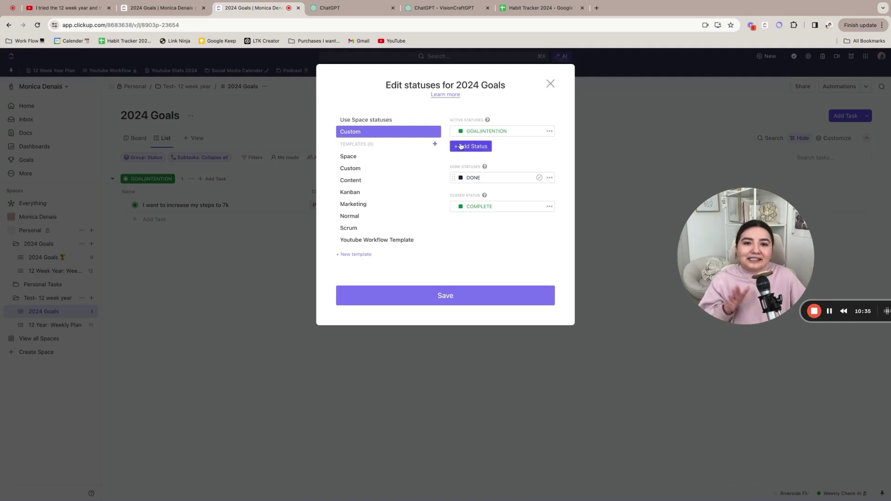
{"action": "left_click", "coordinate": [445, 295]}
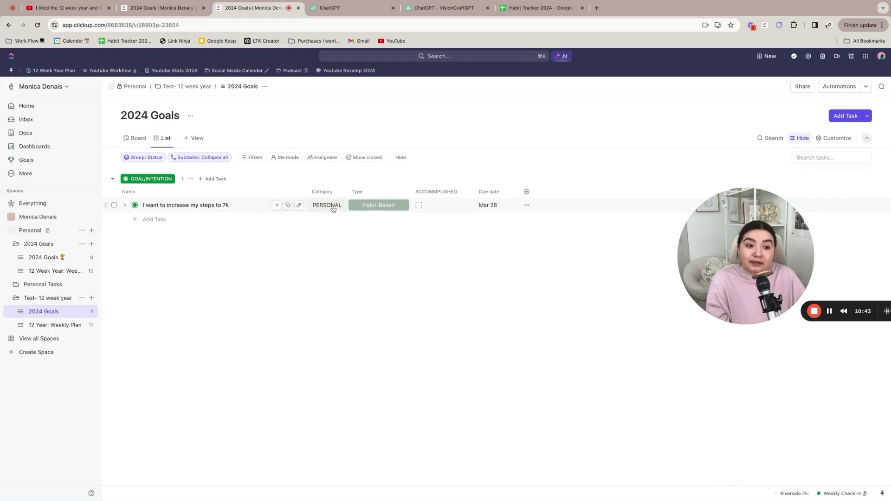
Rename the FINANCE option of the Category field to "Personal Finance".
{"action": "left_click_drag", "start_coordinate": [734, 272], "coordinate": [632, 209]}
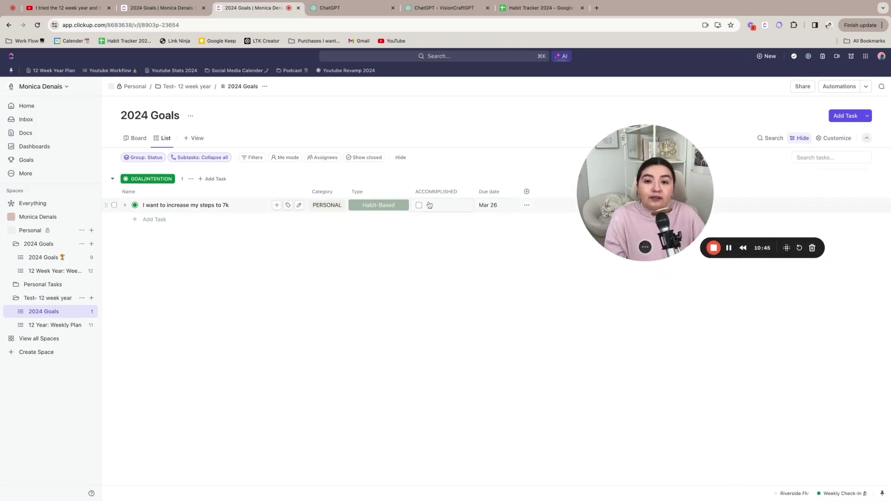
{"action": "left_click", "coordinate": [326, 207]}
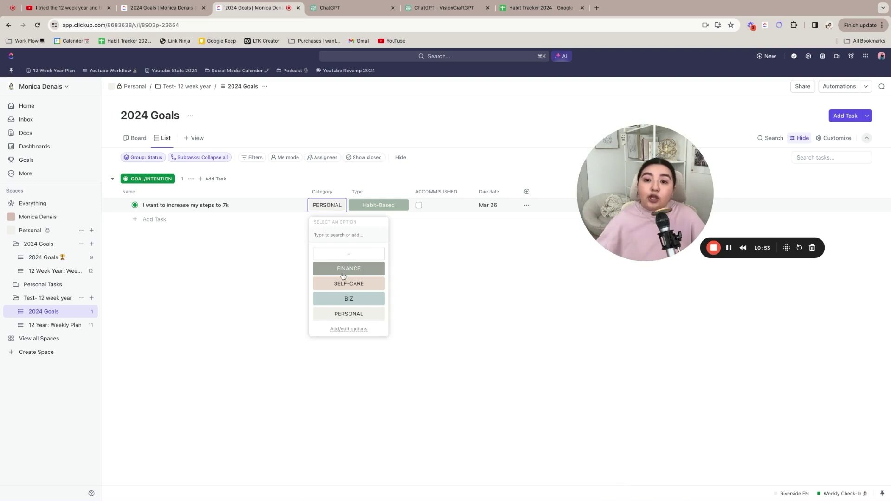
{"action": "left_click", "coordinate": [346, 330]}
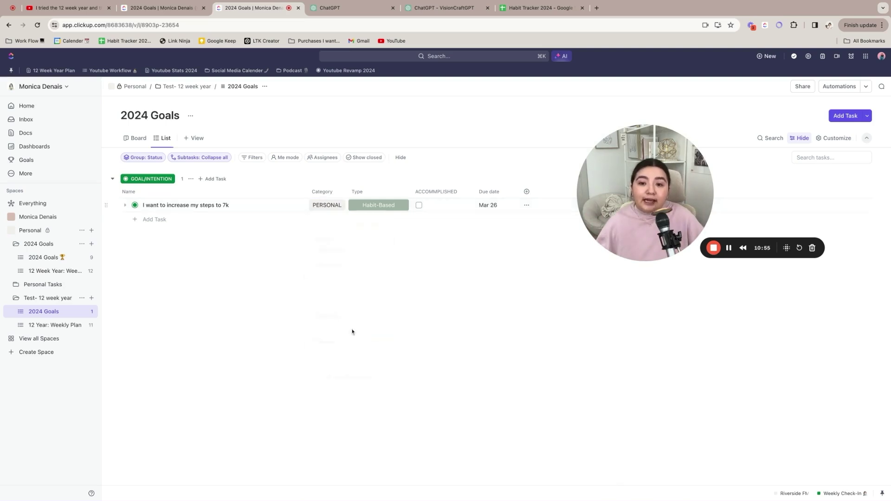
{"action": "left_click", "coordinate": [347, 341]}
{"action": "double_click", "coordinate": [347, 340]}
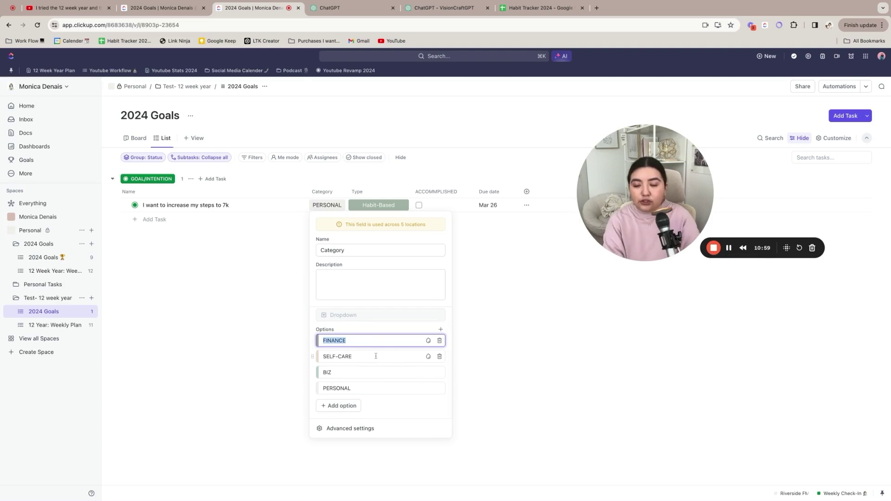
{"action": "type", "text": "Personal Finance"}
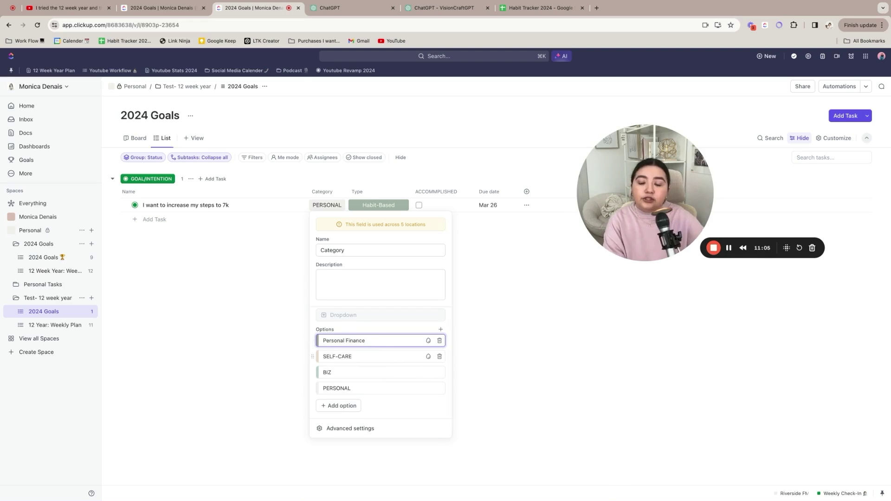
Set the Personal Finance option's color to dark orange and close the Category field settings.
{"action": "left_click", "coordinate": [342, 405]}
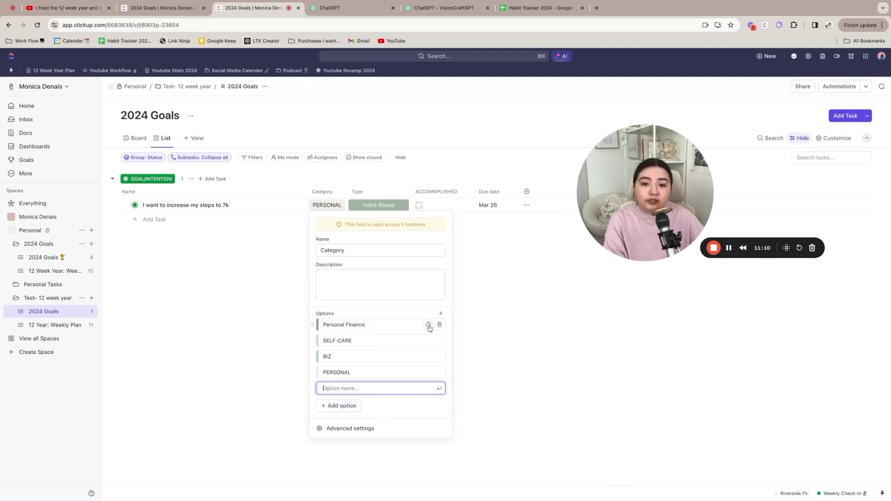
{"action": "left_click", "coordinate": [428, 327]}
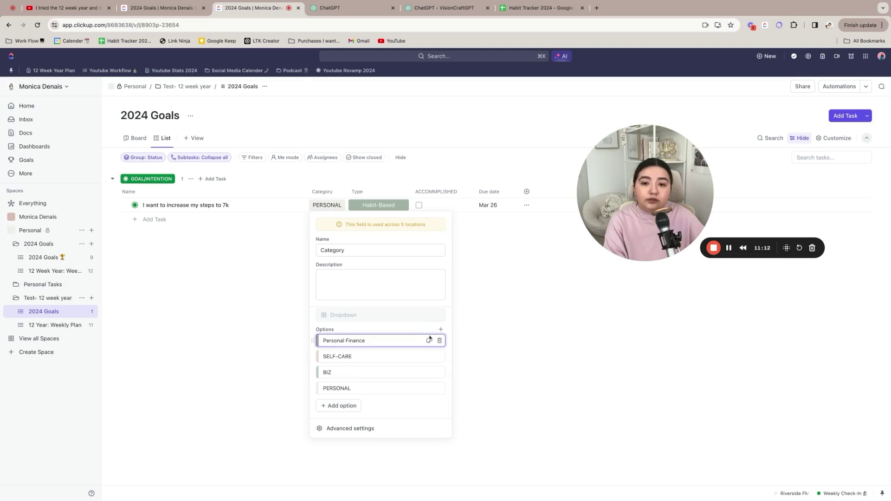
{"action": "left_click", "coordinate": [429, 341]}
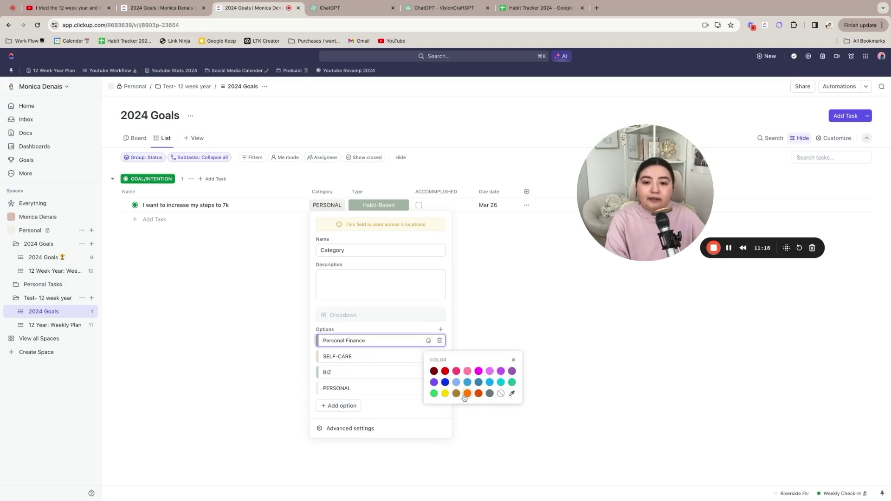
{"action": "left_click", "coordinate": [478, 394]}
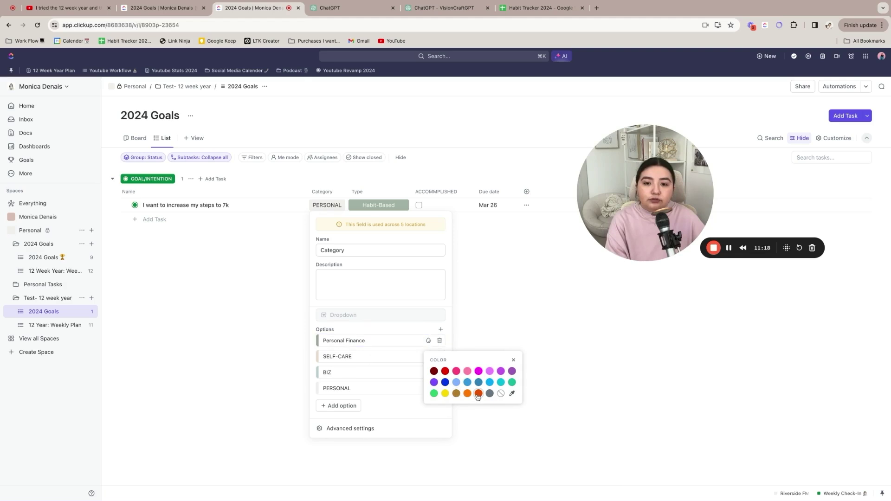
{"action": "left_click", "coordinate": [479, 394]}
{"action": "left_click", "coordinate": [486, 320]}
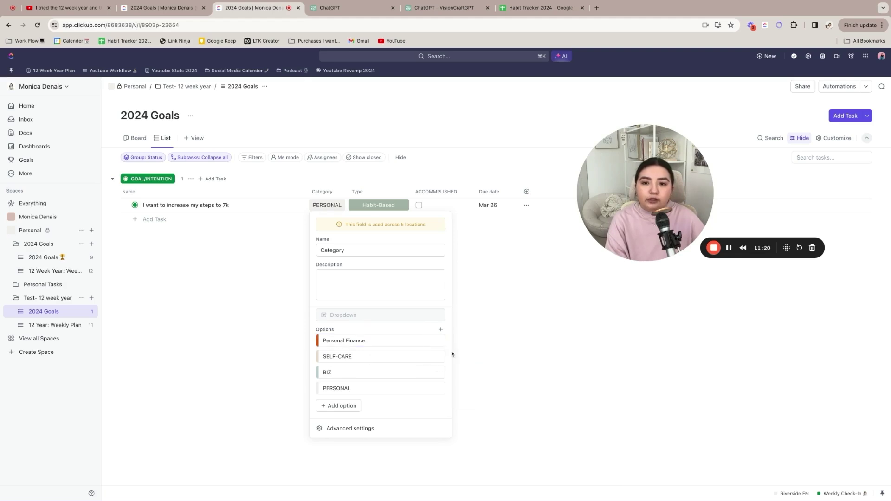
{"action": "left_click", "coordinate": [372, 289]}
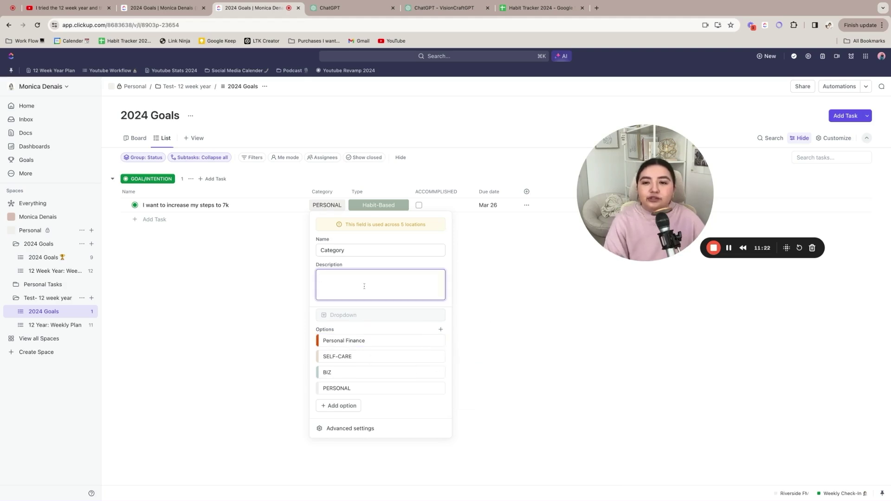
{"action": "left_click", "coordinate": [510, 299]}
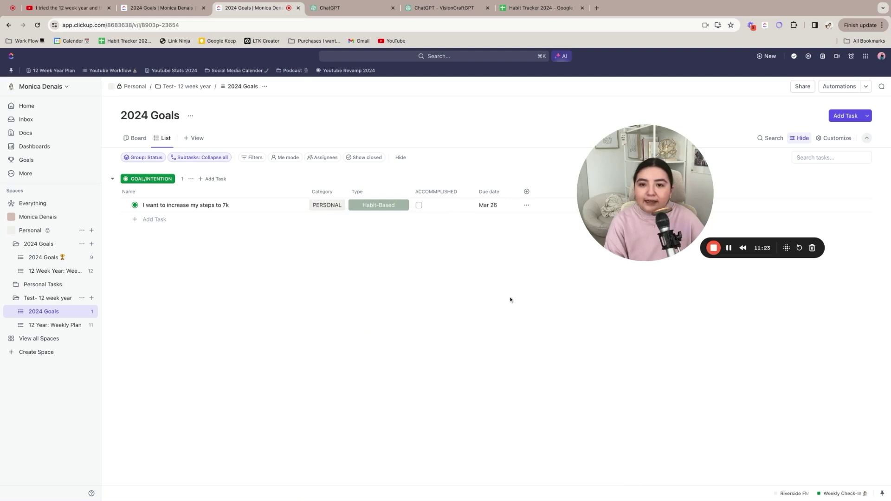
Try the Personal Finance category on the steps goal and set it back to PERSONAL.
{"action": "left_click", "coordinate": [329, 208]}
{"action": "left_click", "coordinate": [362, 269]}
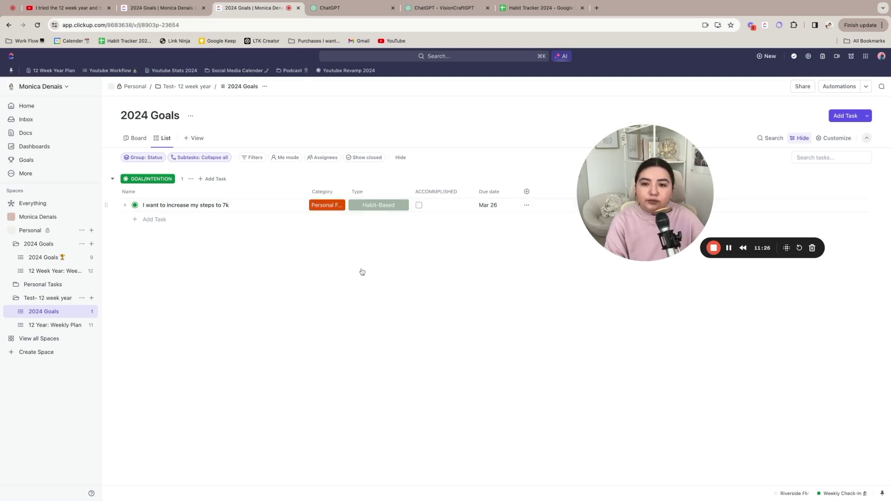
{"action": "left_click", "coordinate": [326, 207]}
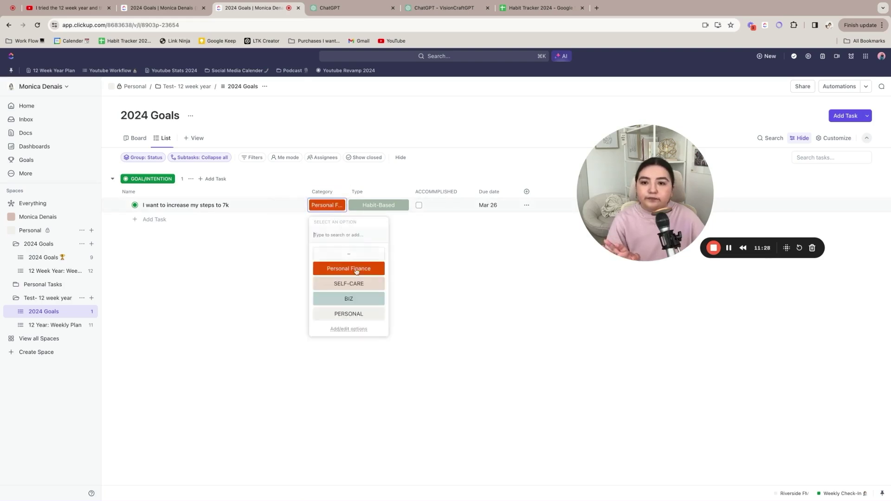
{"action": "left_click", "coordinate": [353, 317]}
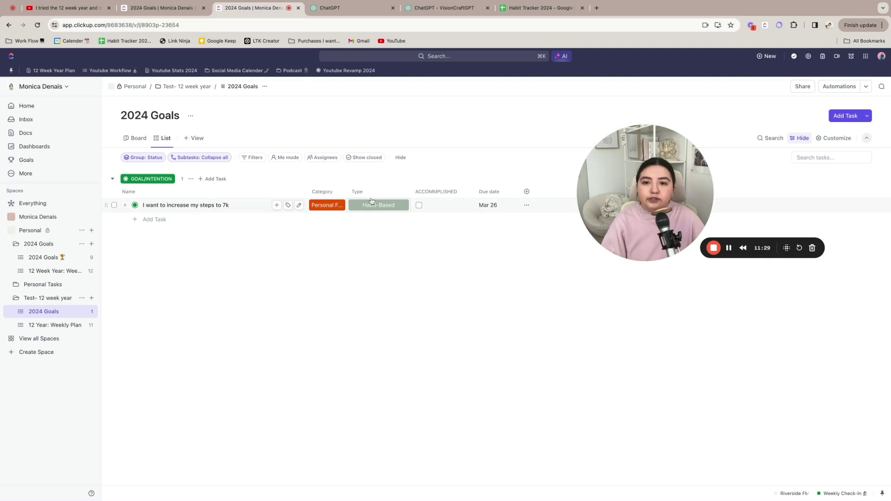
{"action": "left_click", "coordinate": [328, 207]}
{"action": "left_click", "coordinate": [342, 315]}
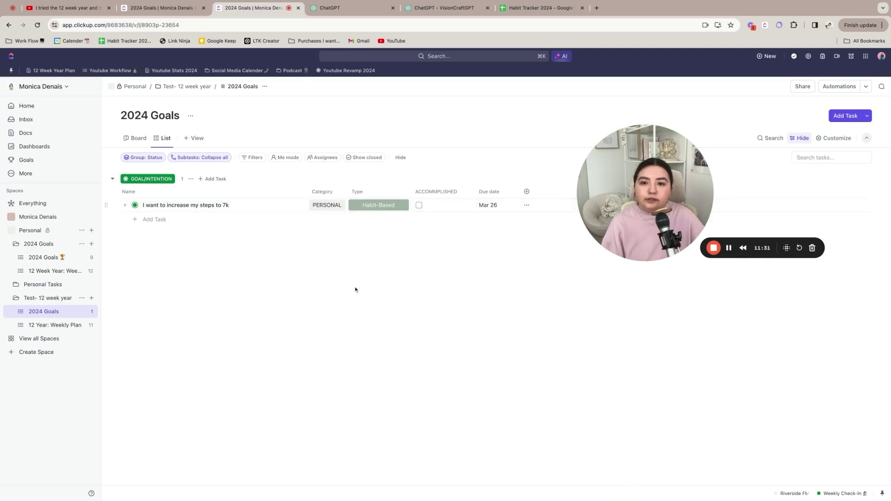
Move Outcome-Based above Habit-Based in the Type field's options, and open and cancel the field's advanced settings.
{"action": "left_click", "coordinate": [369, 209]}
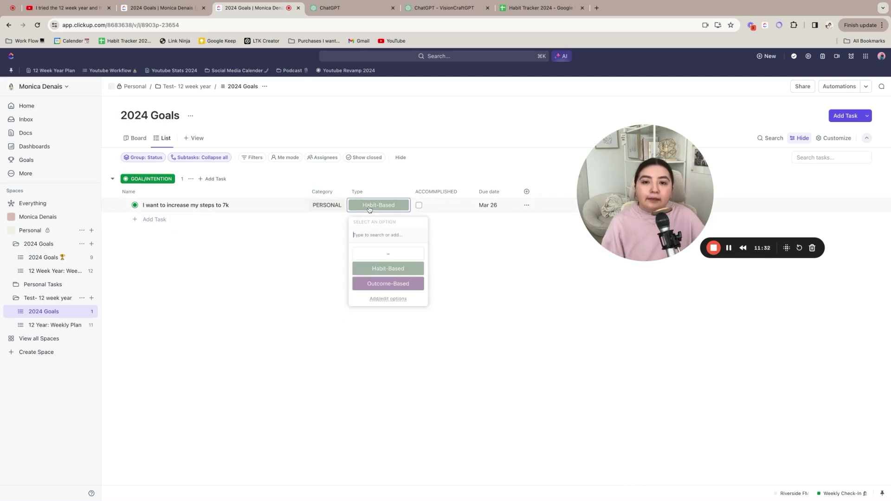
{"action": "left_click", "coordinate": [383, 299]}
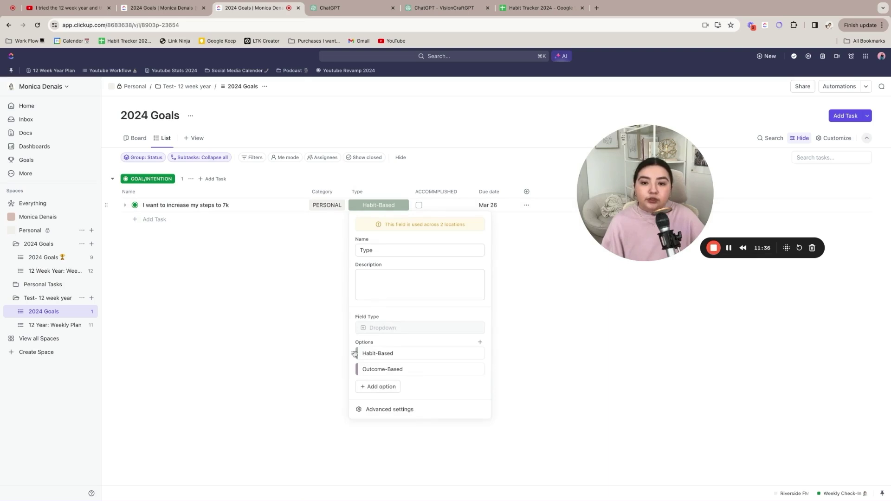
{"action": "left_click_drag", "start_coordinate": [353, 369], "coordinate": [352, 349]}
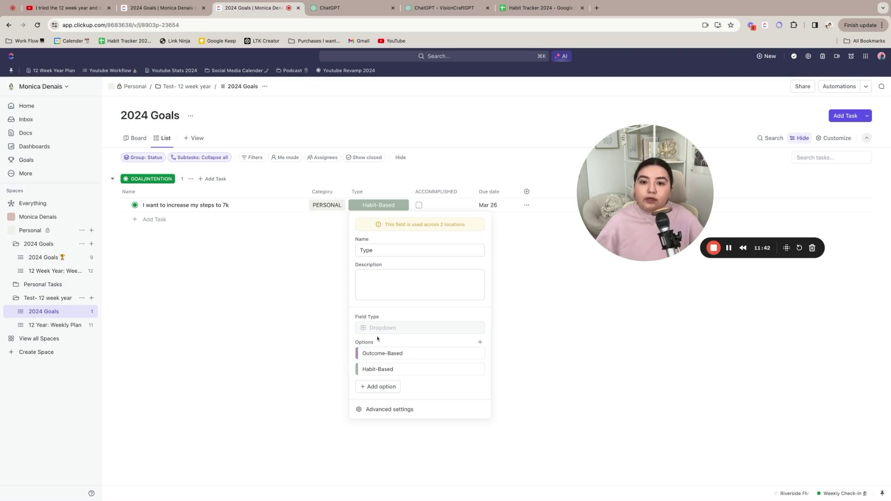
{"action": "left_click", "coordinate": [394, 412]}
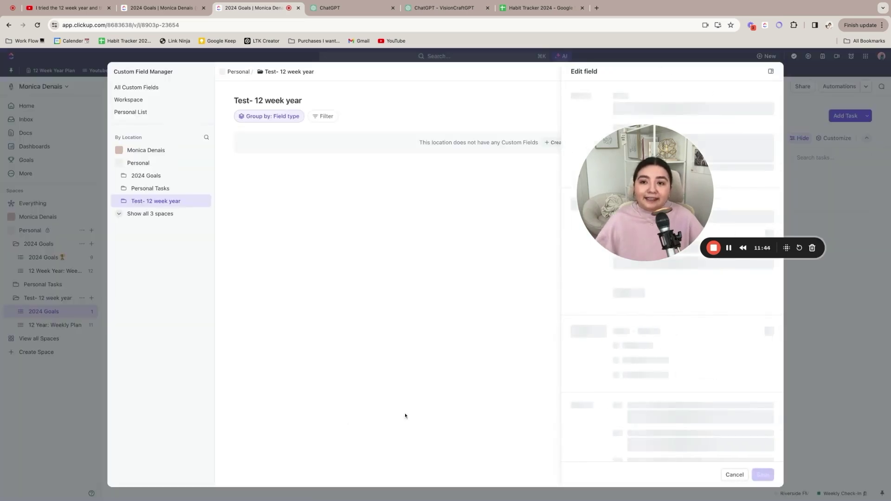
{"action": "left_click", "coordinate": [737, 475]}
{"action": "left_click", "coordinate": [773, 73]}
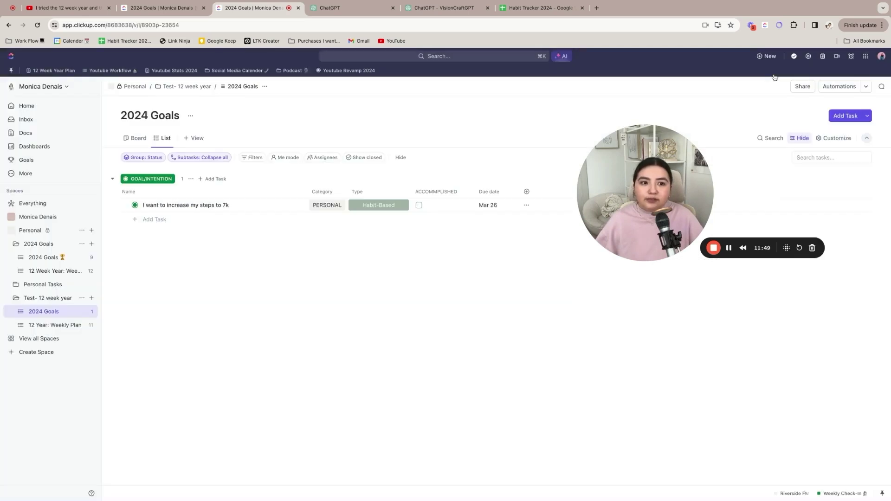
Look at the ACCOMMPLISHED field's settings and tick its checkbox for the steps goal.
{"action": "left_click", "coordinate": [434, 193]}
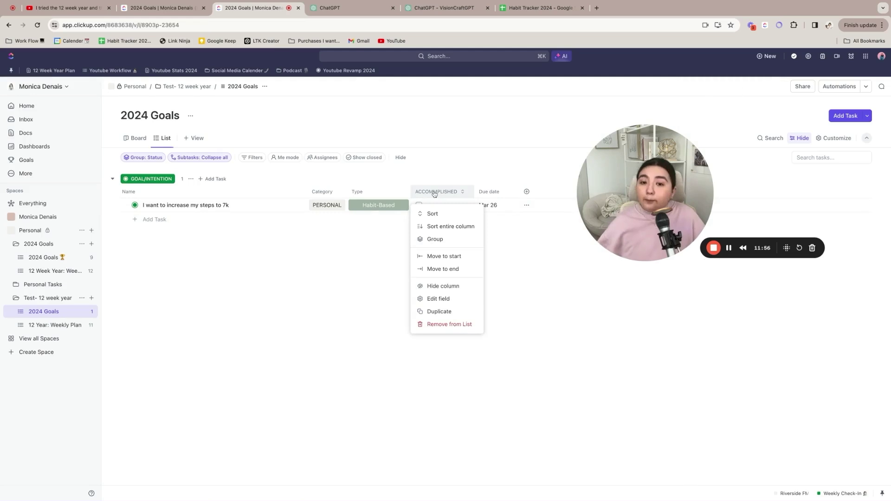
{"action": "left_click", "coordinate": [435, 300]}
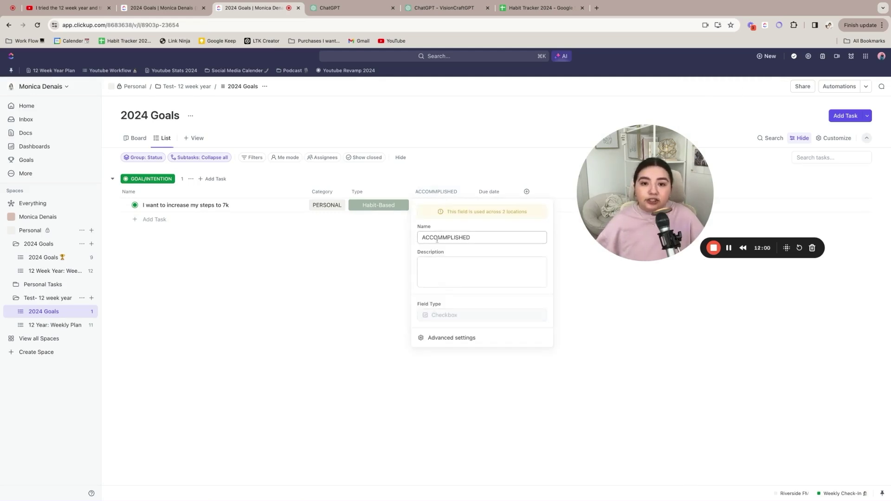
{"action": "left_click", "coordinate": [582, 324]}
{"action": "left_click", "coordinate": [423, 209]}
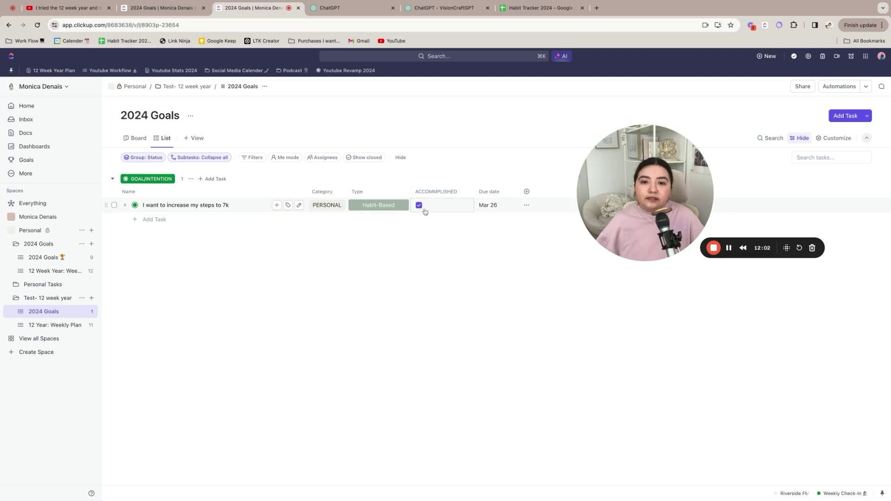
Reorder the list columns so ACCOMMPLISHED comes directly after Name, followed by Due date.
{"action": "left_click_drag", "start_coordinate": [488, 192], "coordinate": [315, 191]}
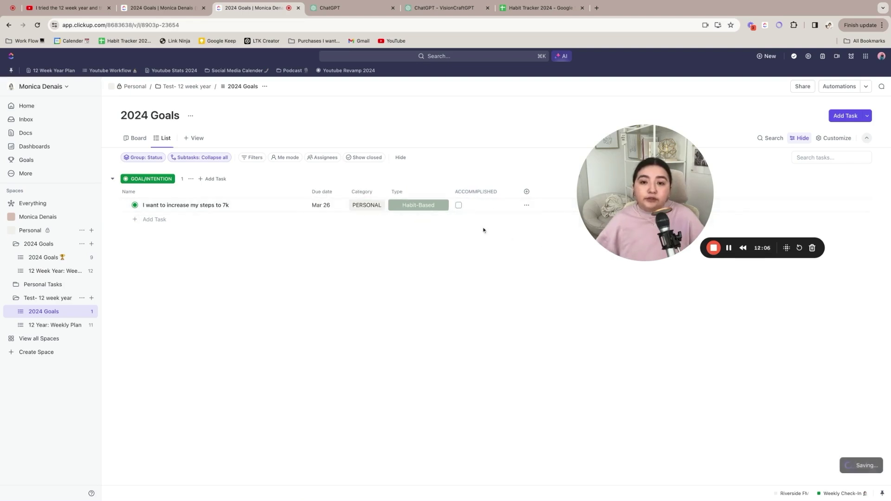
{"action": "left_click_drag", "start_coordinate": [465, 199], "coordinate": [327, 195]}
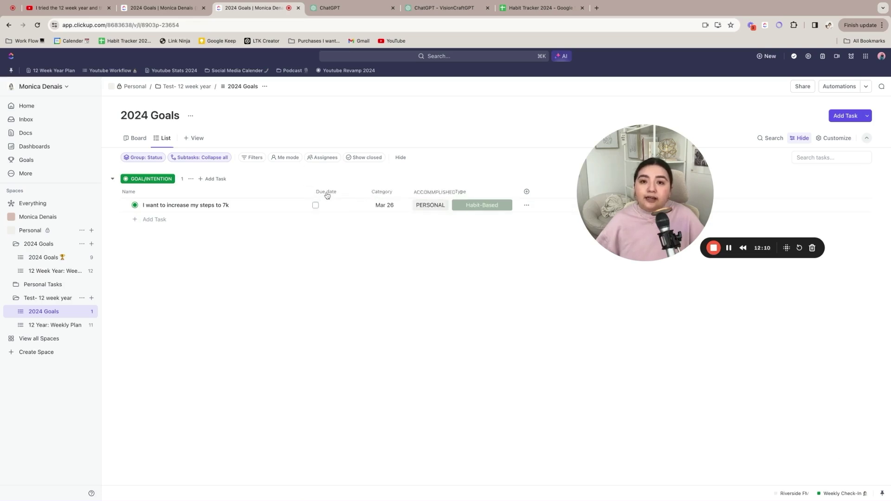
Reorder the list columns after Name to Category, Type, Due date and ACCOMMPLISHED.
{"action": "left_click_drag", "start_coordinate": [372, 198], "coordinate": [332, 199]}
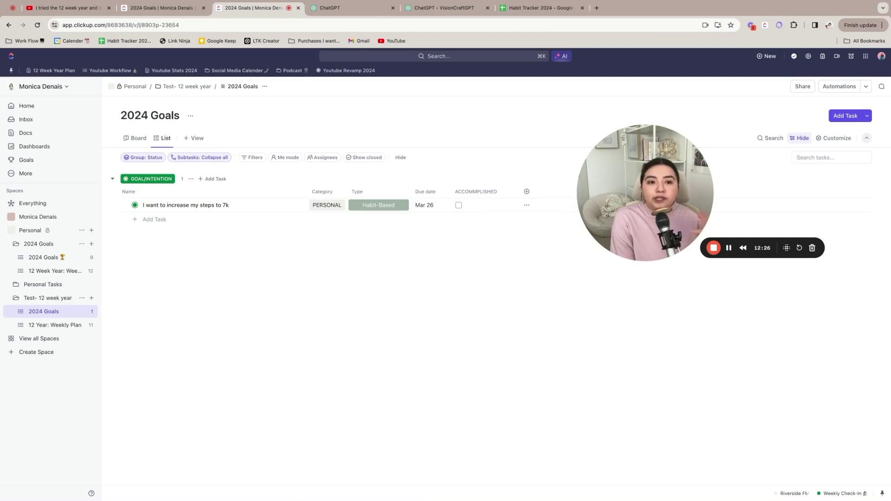
Open the 12 Week Year Plan doc in the 12 Year: Weekly Plan list and read through its Vision page.
{"action": "left_click", "coordinate": [65, 327]}
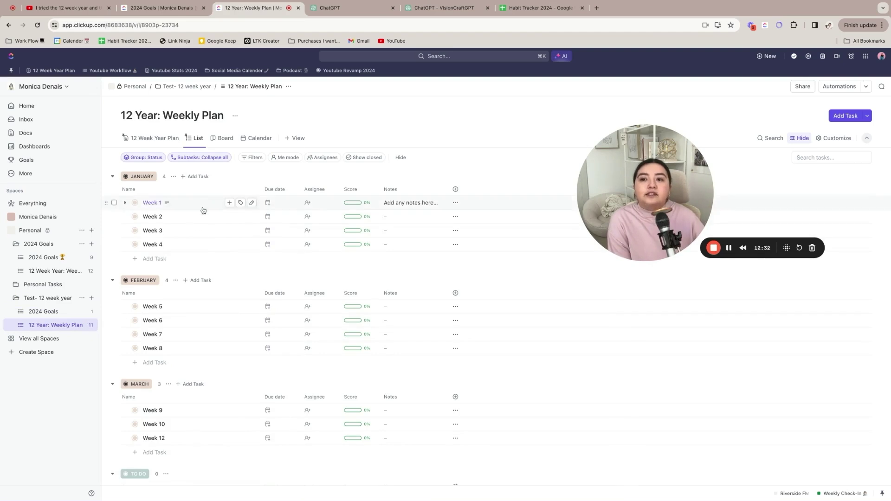
{"action": "left_click", "coordinate": [150, 138]}
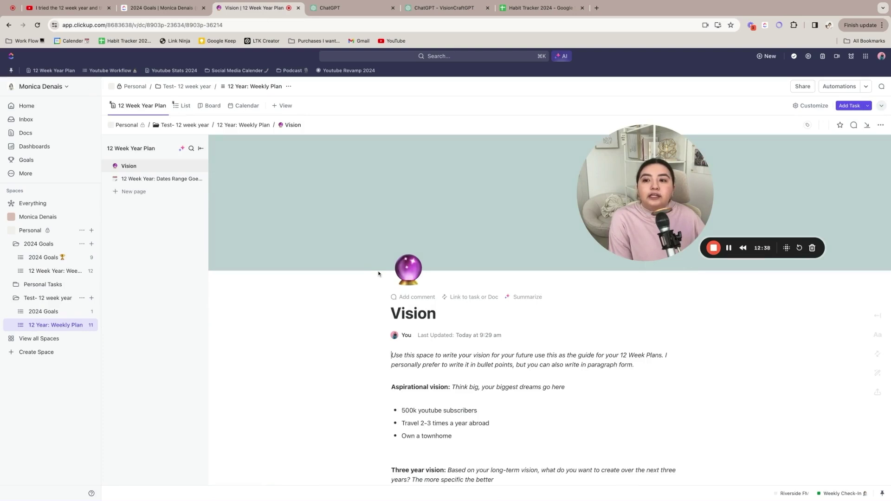
{"action": "scroll", "coordinate": [385, 322], "scroll_direction": "down", "scroll_amount": 4}
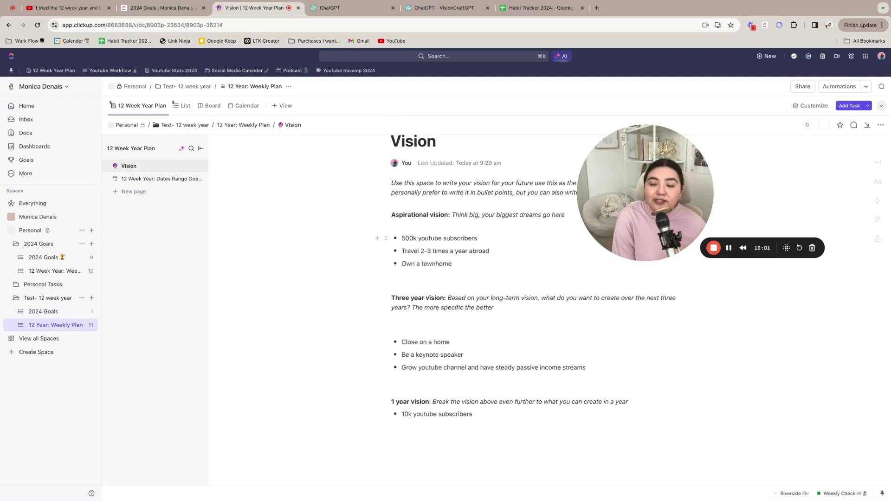
{"action": "scroll", "coordinate": [441, 328], "scroll_direction": "up", "scroll_amount": 1}
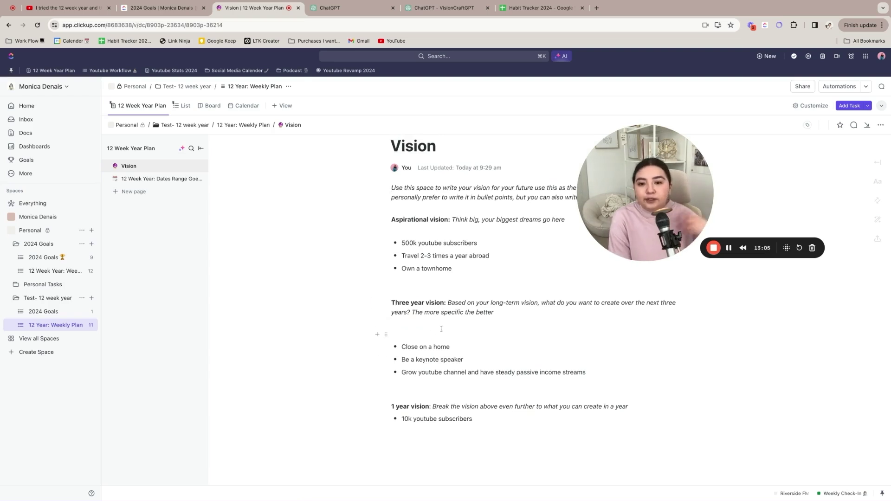
{"action": "scroll", "coordinate": [534, 309], "scroll_direction": "down", "scroll_amount": 1}
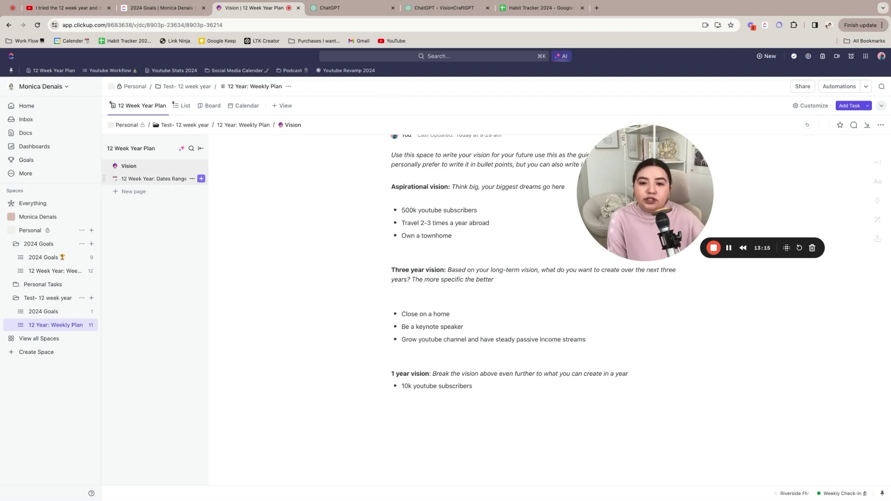
Open the doc page "12 Week Year: Dates Range Goes Here" and look over its header and first goal section.
{"action": "left_click", "coordinate": [143, 181]}
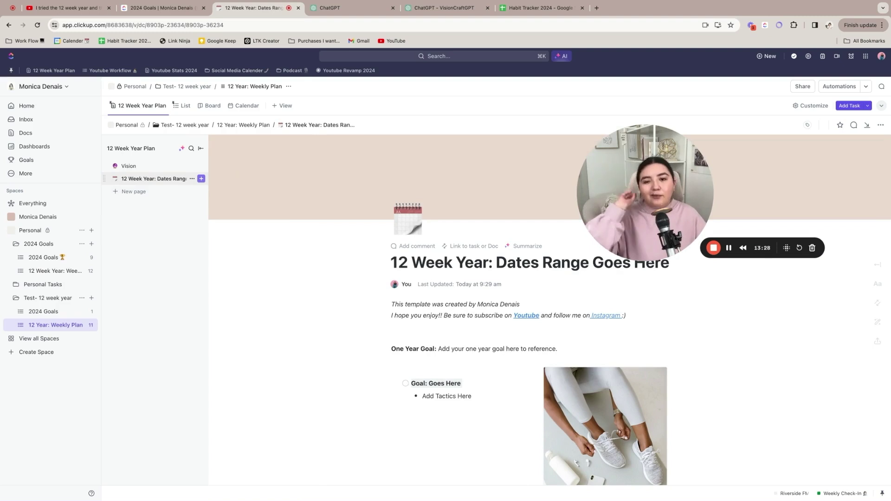
{"action": "scroll", "coordinate": [285, 252], "scroll_direction": "down", "scroll_amount": 2}
{"action": "scroll", "coordinate": [286, 252], "scroll_direction": "up", "scroll_amount": 1}
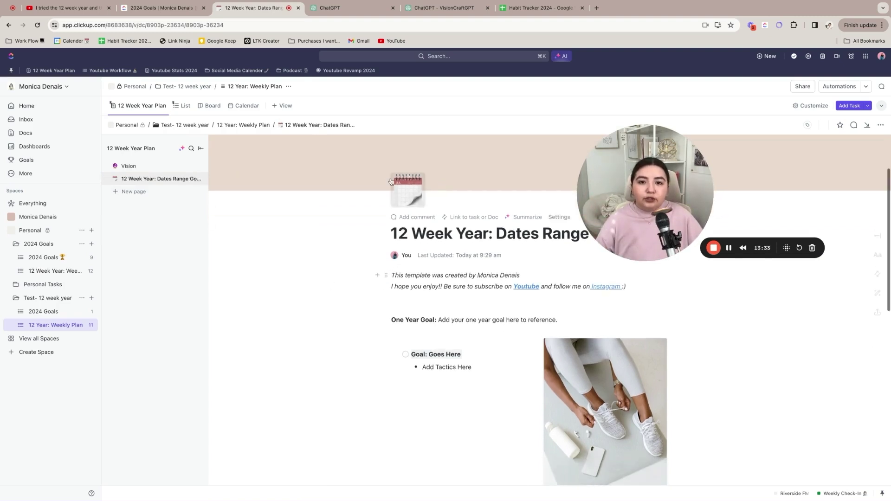
{"action": "scroll", "coordinate": [394, 183], "scroll_direction": "up", "scroll_amount": 4}
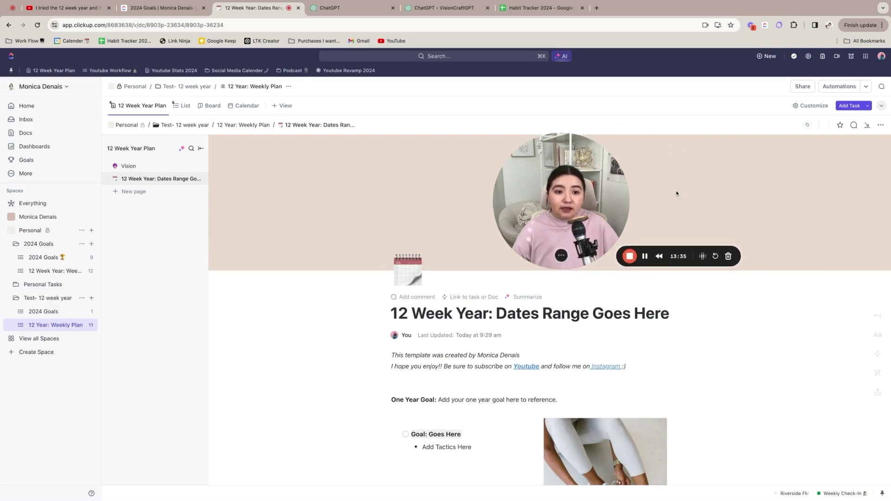
Browse the cover options, search images for "goals" and set the spiral-bound goals planner photo as the page cover.
{"action": "left_click", "coordinate": [670, 262]}
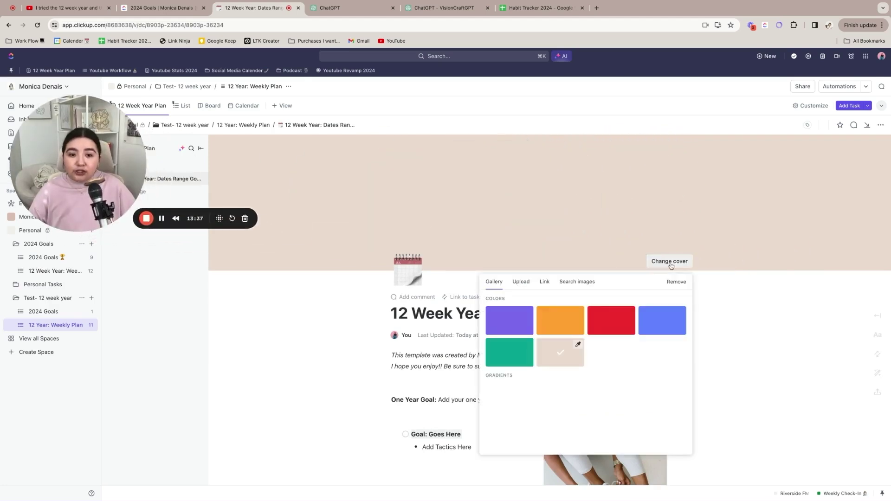
{"action": "scroll", "coordinate": [575, 412], "scroll_direction": "down", "scroll_amount": 10}
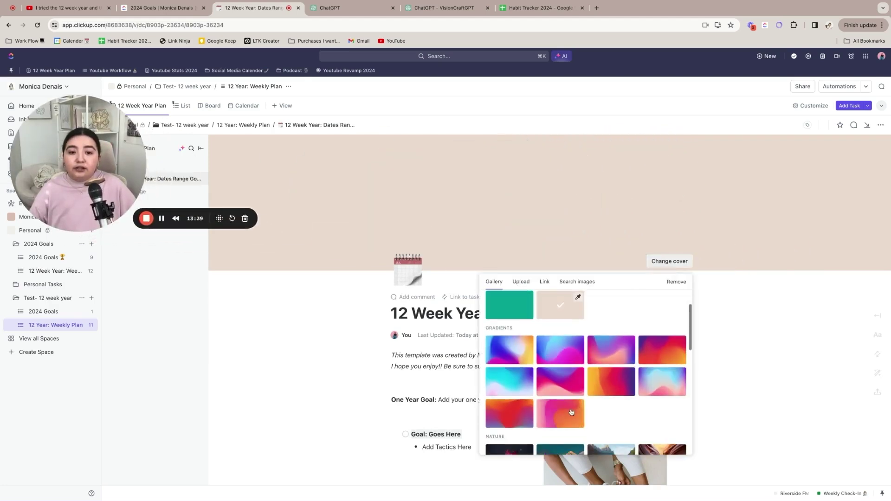
{"action": "left_click", "coordinate": [521, 282]}
{"action": "left_click", "coordinate": [577, 281]}
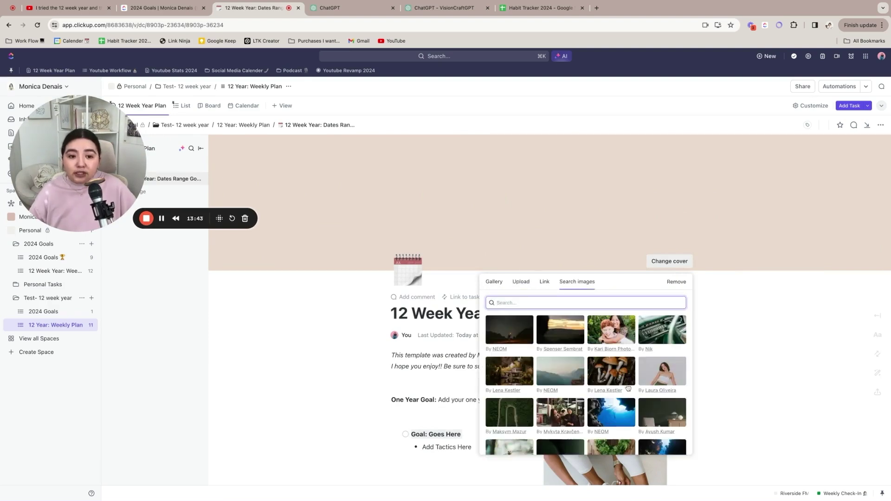
{"action": "scroll", "coordinate": [668, 381], "scroll_direction": "down", "scroll_amount": 5}
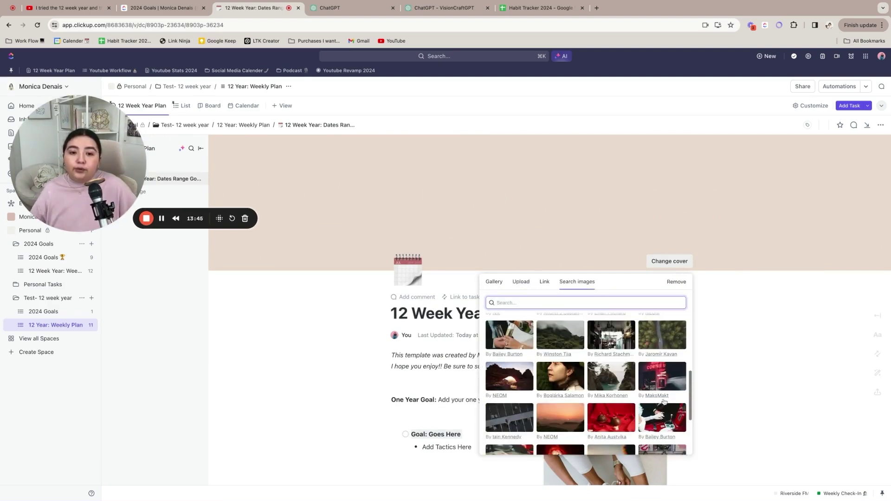
{"action": "left_click", "coordinate": [574, 302]}
{"action": "type", "text": "goals"}
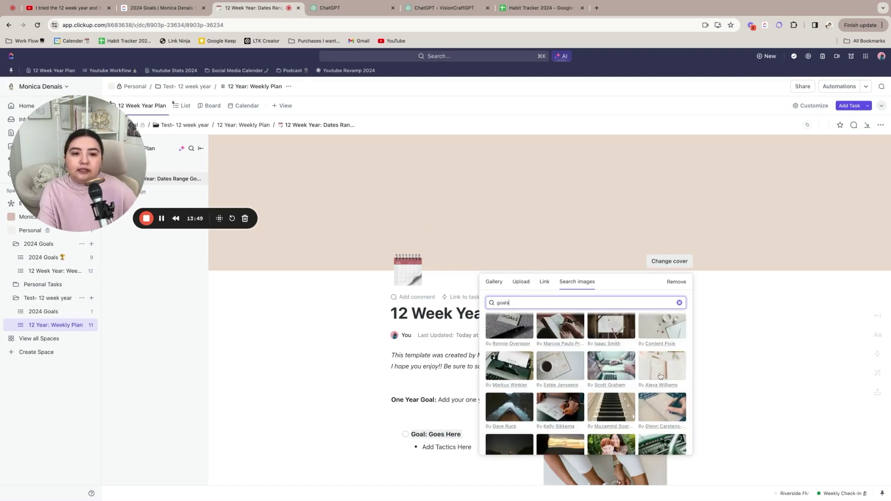
{"action": "left_click", "coordinate": [659, 372]}
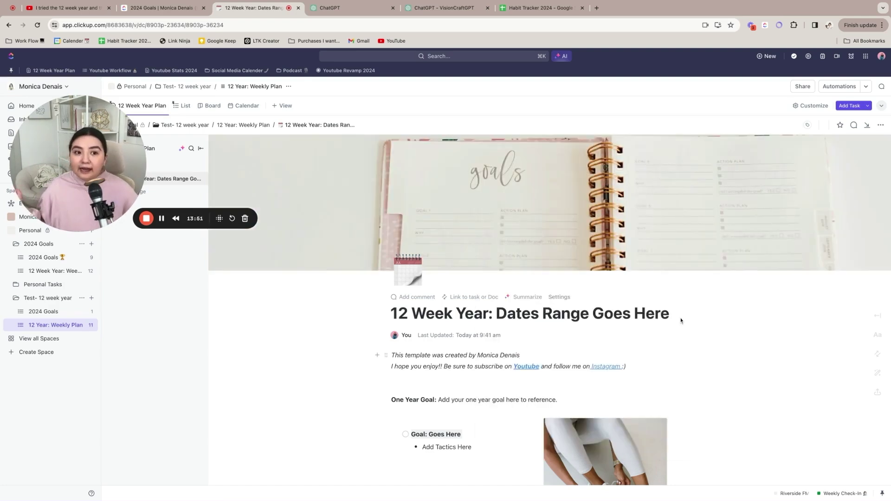
Change the page's calendar icon to the gold medal with a star, found by searching emojis for "medal".
{"action": "triple_click", "coordinate": [507, 314]}
{"action": "left_click", "coordinate": [408, 273]}
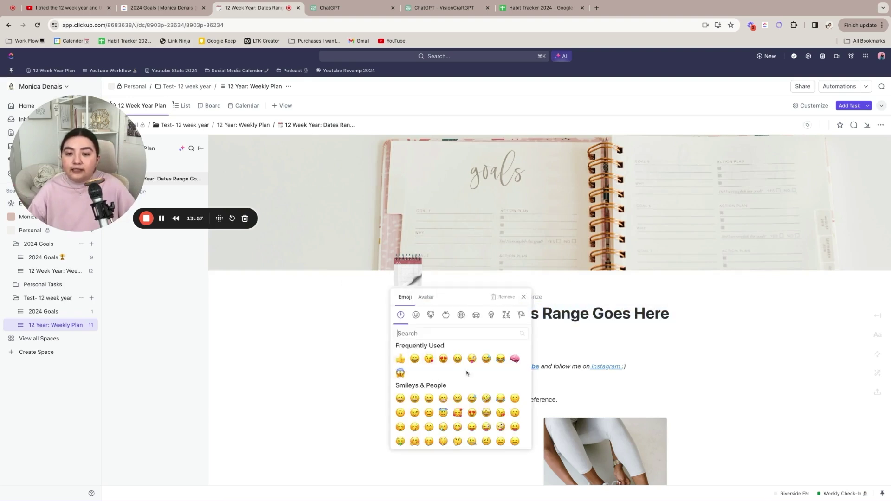
{"action": "scroll", "coordinate": [466, 369], "scroll_direction": "down", "scroll_amount": 1}
{"action": "scroll", "coordinate": [458, 383], "scroll_direction": "down", "scroll_amount": 1}
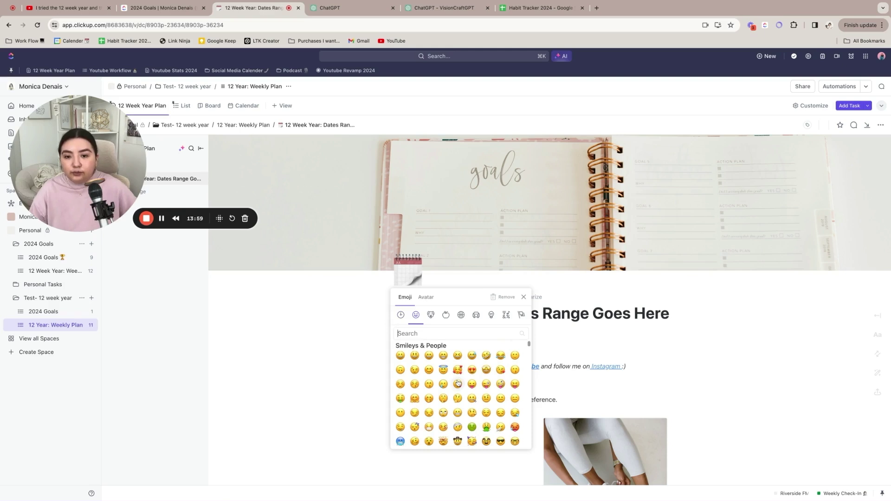
{"action": "type", "text": "medal"}
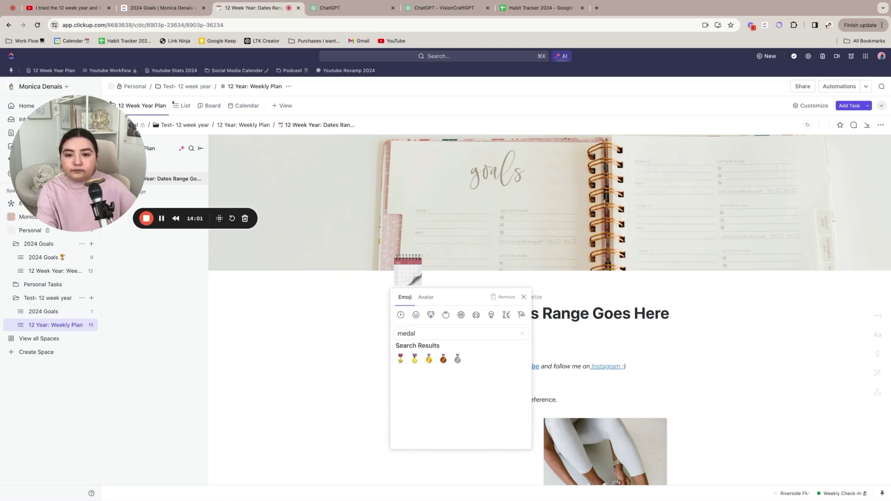
{"action": "left_click", "coordinate": [414, 360]}
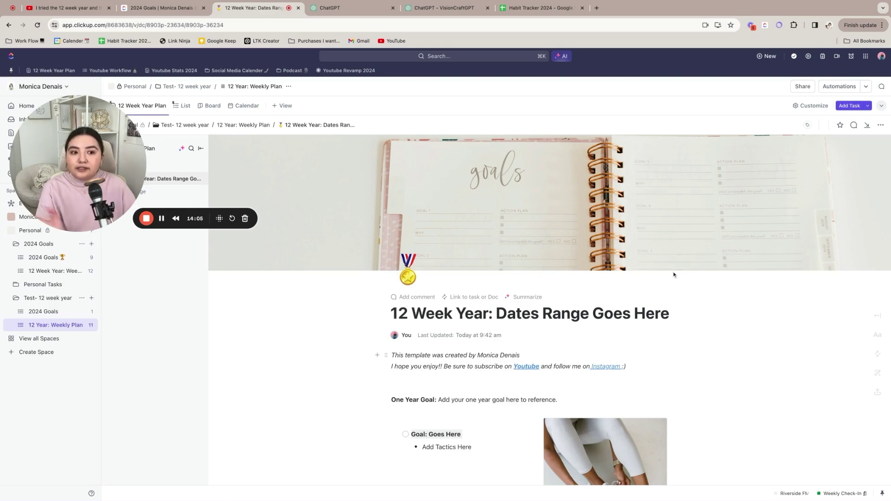
Try the Serif and Mono fonts on the page and set the font back to Sans.
{"action": "scroll", "coordinate": [733, 371], "scroll_direction": "down", "scroll_amount": 2}
{"action": "scroll", "coordinate": [733, 371], "scroll_direction": "down", "scroll_amount": 4}
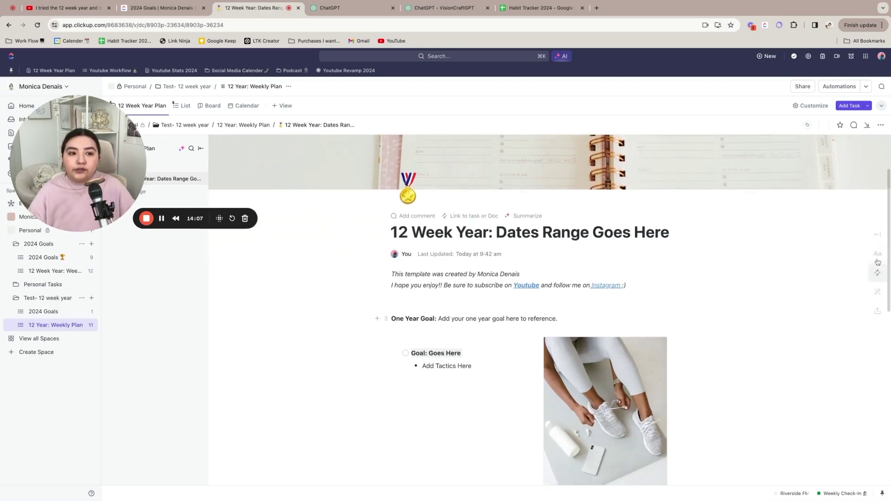
{"action": "left_click", "coordinate": [877, 255]}
{"action": "left_click", "coordinate": [805, 232]}
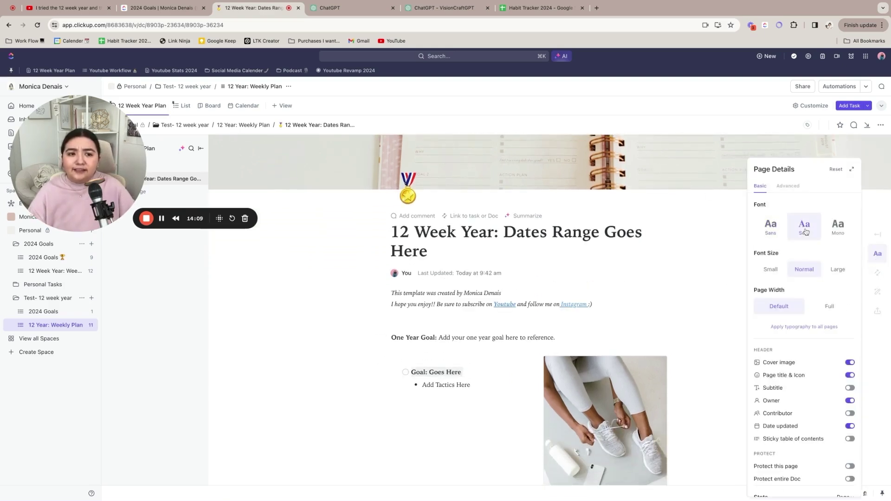
{"action": "left_click", "coordinate": [838, 228]}
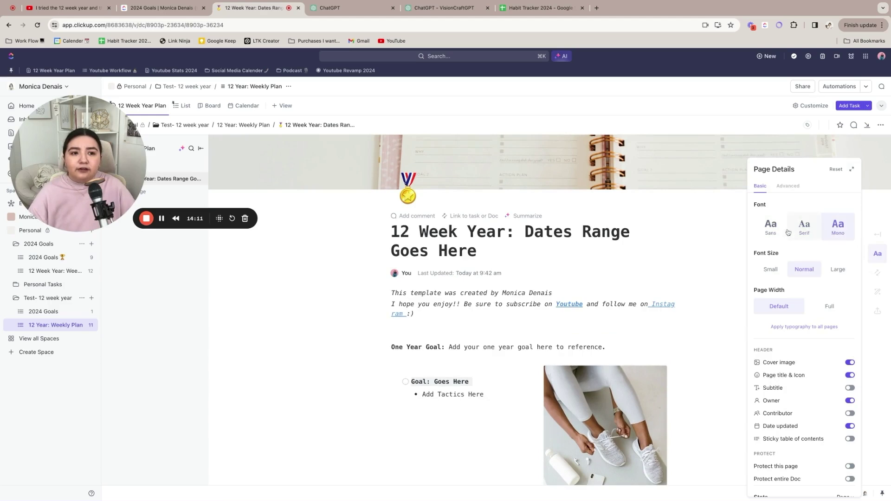
{"action": "left_click", "coordinate": [773, 230]}
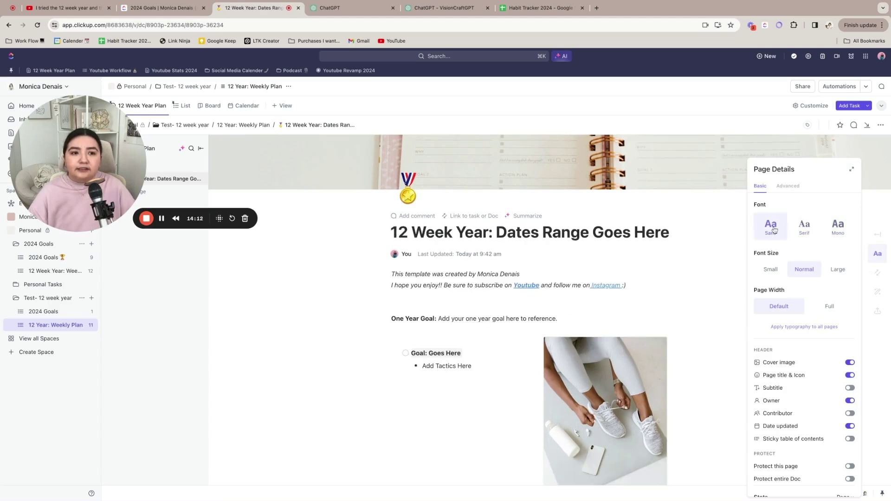
{"action": "left_click", "coordinate": [708, 286]}
Examine the One Year Goal placeholder text and the goal and tactics sections with their images.
{"action": "scroll", "coordinate": [409, 286], "scroll_direction": "down", "scroll_amount": 2}
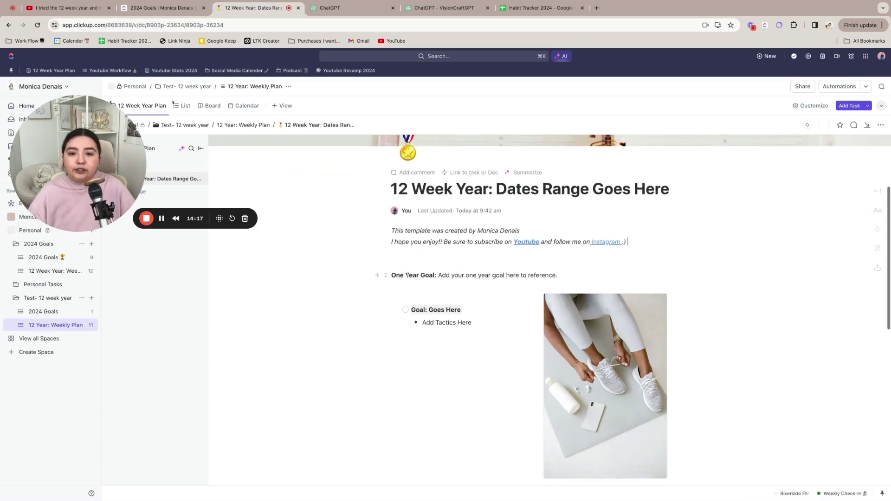
{"action": "left_click_drag", "start_coordinate": [438, 275], "coordinate": [586, 277]}
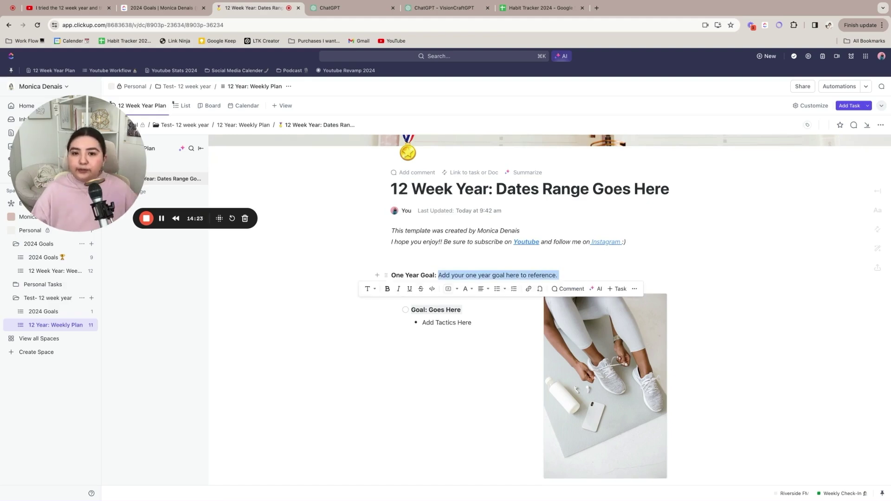
{"action": "left_click", "coordinate": [631, 256]}
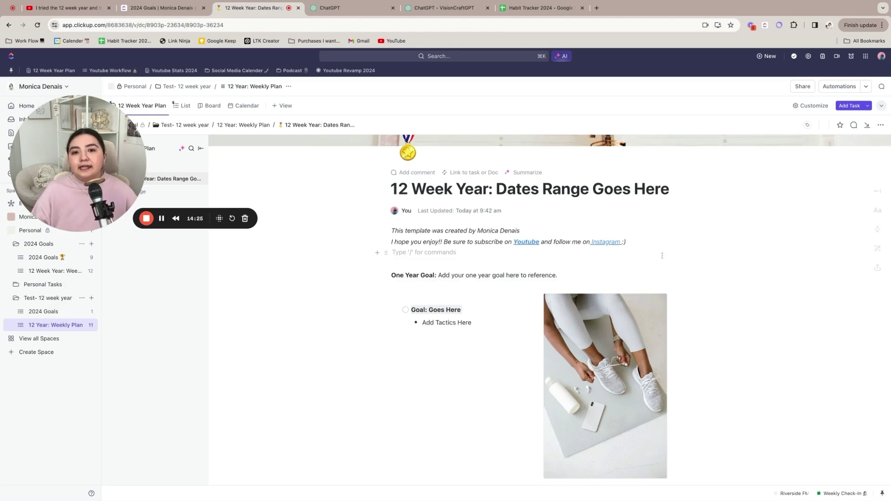
{"action": "scroll", "coordinate": [662, 256], "scroll_direction": "down", "scroll_amount": 5}
{"action": "scroll", "coordinate": [662, 255], "scroll_direction": "up", "scroll_amount": 8}
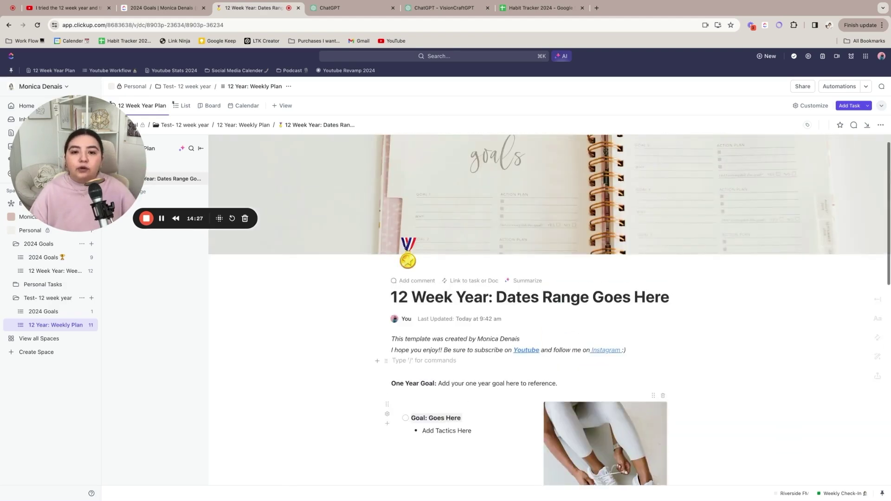
{"action": "scroll", "coordinate": [469, 383], "scroll_direction": "down", "scroll_amount": 2}
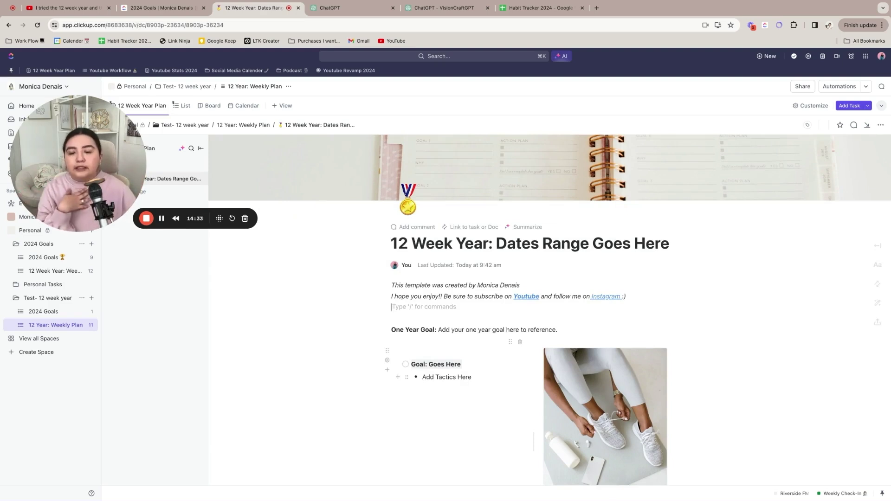
{"action": "scroll", "coordinate": [549, 309], "scroll_direction": "down", "scroll_amount": 2}
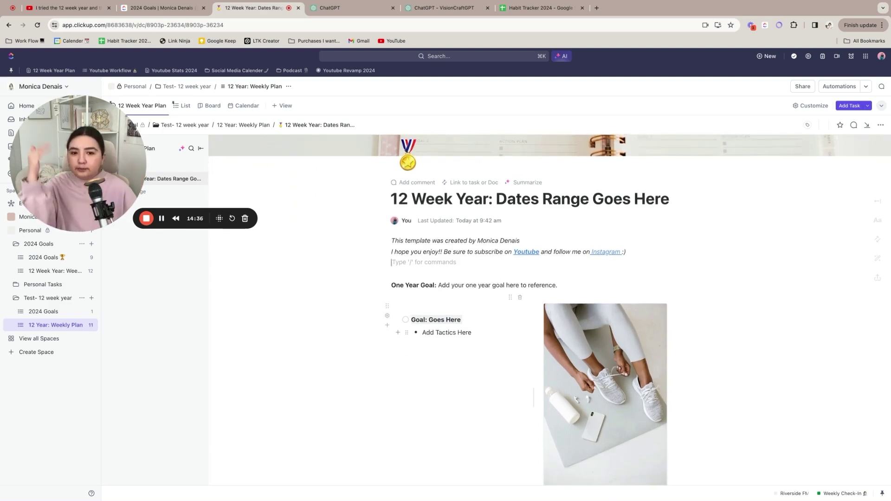
{"action": "scroll", "coordinate": [650, 294], "scroll_direction": "down", "scroll_amount": 2}
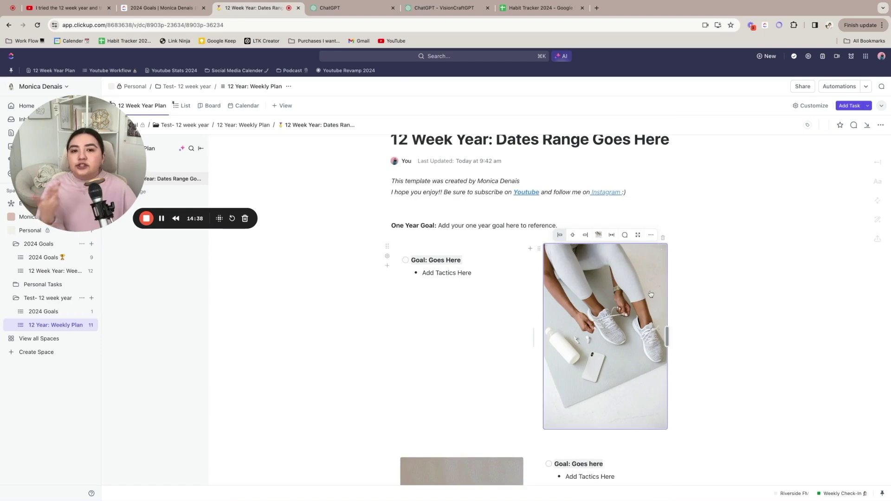
{"action": "scroll", "coordinate": [650, 295], "scroll_direction": "down", "scroll_amount": 10}
{"action": "scroll", "coordinate": [615, 293], "scroll_direction": "up", "scroll_amount": 9}
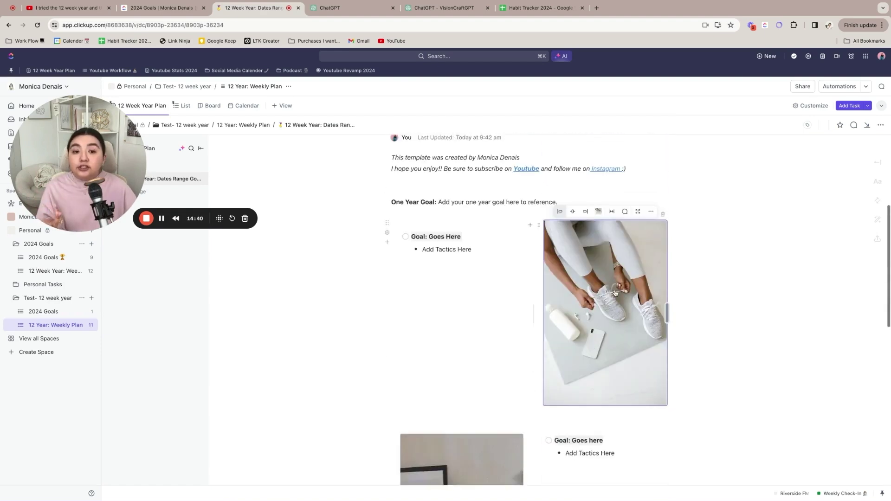
Start replacing the first goal's shoe-tying photo, cancel the replacement, and look over the remaining goal sections.
{"action": "left_click", "coordinate": [615, 292]}
{"action": "left_click", "coordinate": [877, 62]}
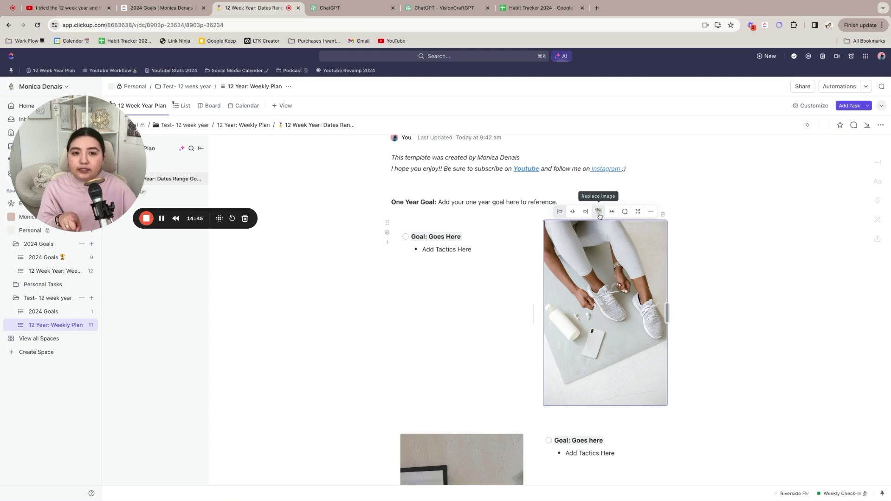
{"action": "left_click", "coordinate": [599, 213]}
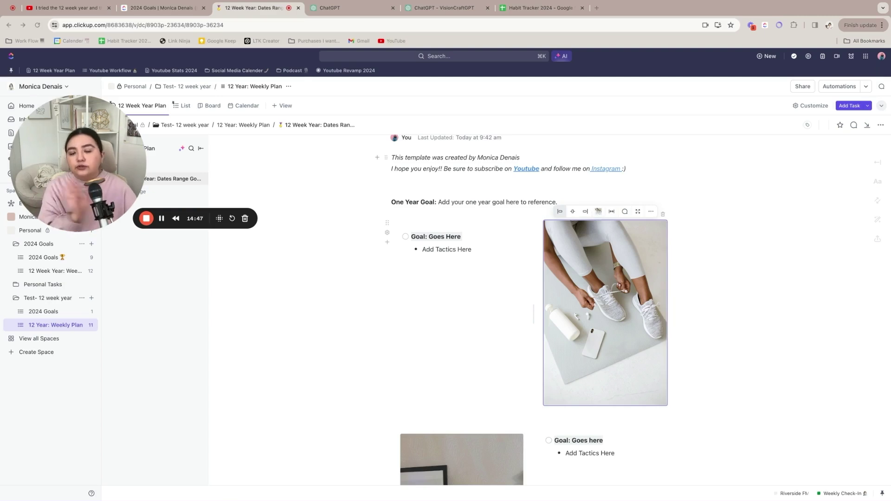
{"action": "key", "text": "Escape"}
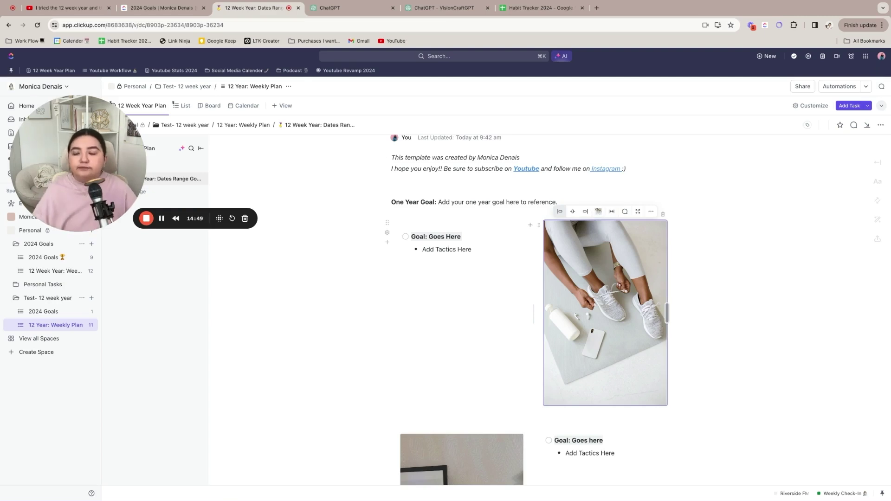
{"action": "scroll", "coordinate": [582, 386], "scroll_direction": "down", "scroll_amount": 10}
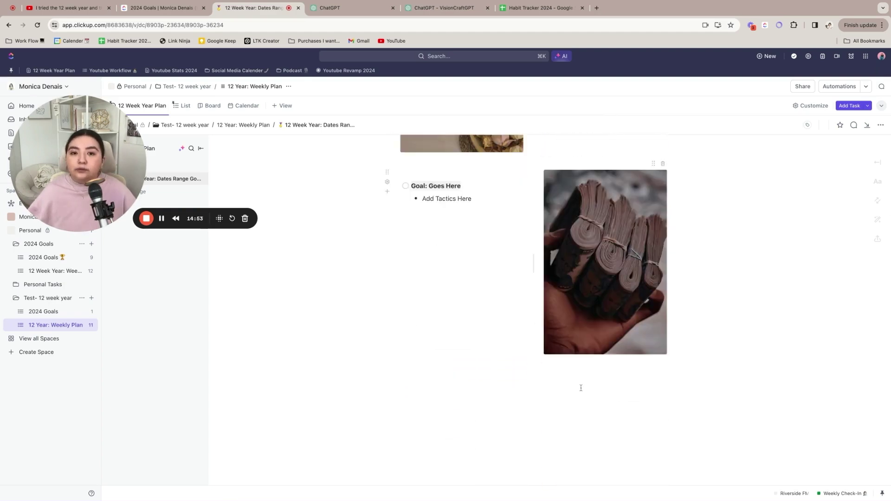
Leave the 12 Week Year page and open the task list of 12 Year: Weekly Plan.
{"action": "scroll", "coordinate": [388, 325], "scroll_direction": "up", "scroll_amount": 4}
{"action": "left_click_drag", "start_coordinate": [387, 347], "coordinate": [388, 180]}
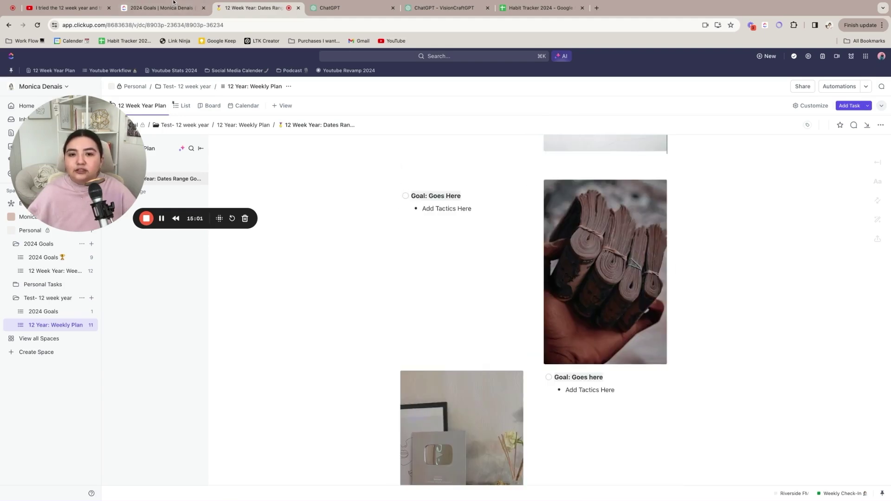
{"action": "scroll", "coordinate": [386, 190], "scroll_direction": "down", "scroll_amount": 1}
{"action": "left_click", "coordinate": [386, 173]}
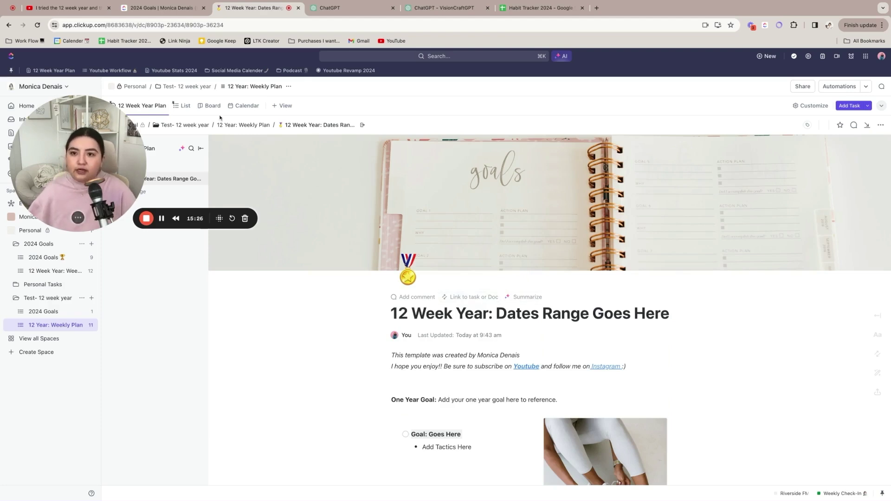
{"action": "left_click", "coordinate": [239, 126]}
{"action": "left_click_drag", "start_coordinate": [85, 168], "coordinate": [635, 197]}
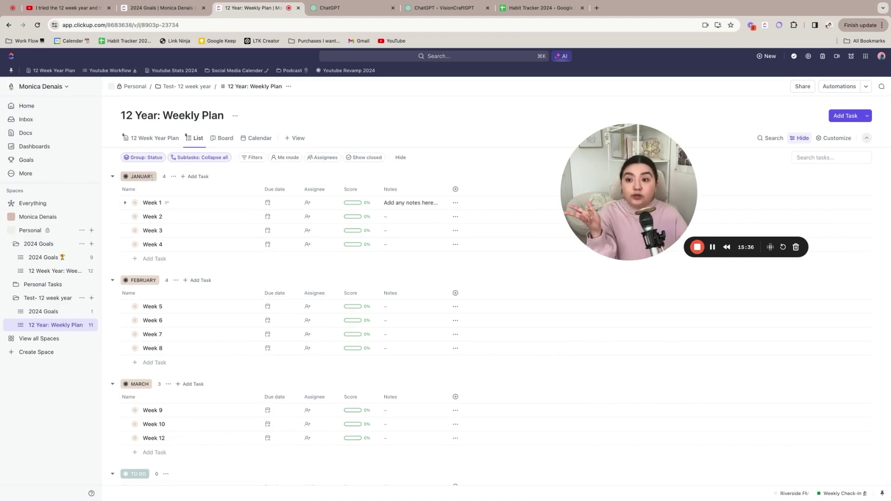
Rename the JANUARY status of the Week 1 to Week 4 group as "FEBURARY".
{"action": "left_click", "coordinate": [148, 177]}
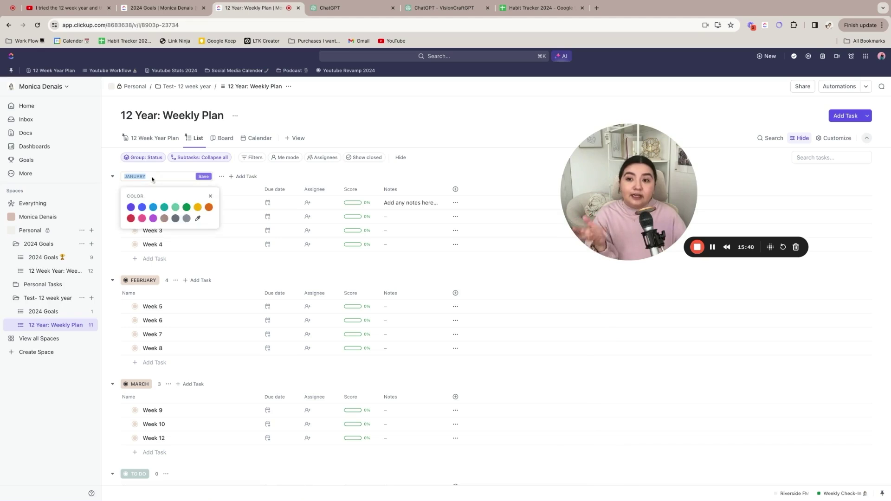
{"action": "type", "text": "FE"}
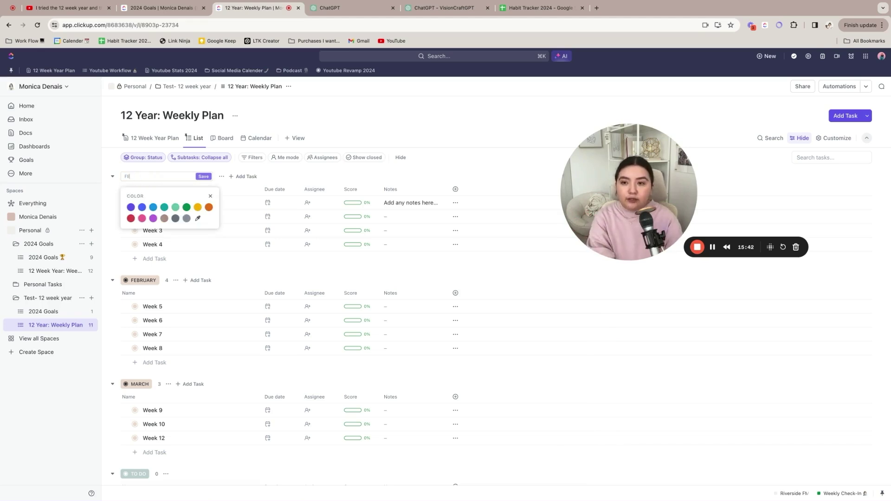
{"action": "type", "text": "BURARY"}
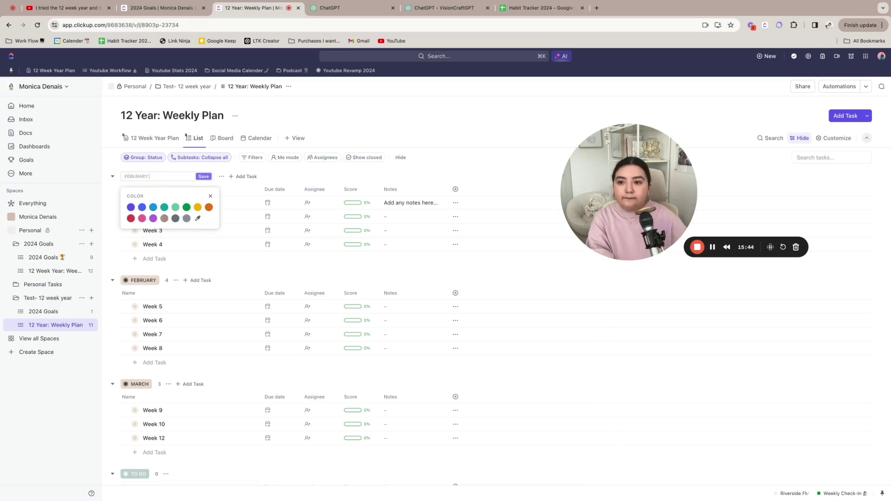
{"action": "left_click", "coordinate": [201, 177]}
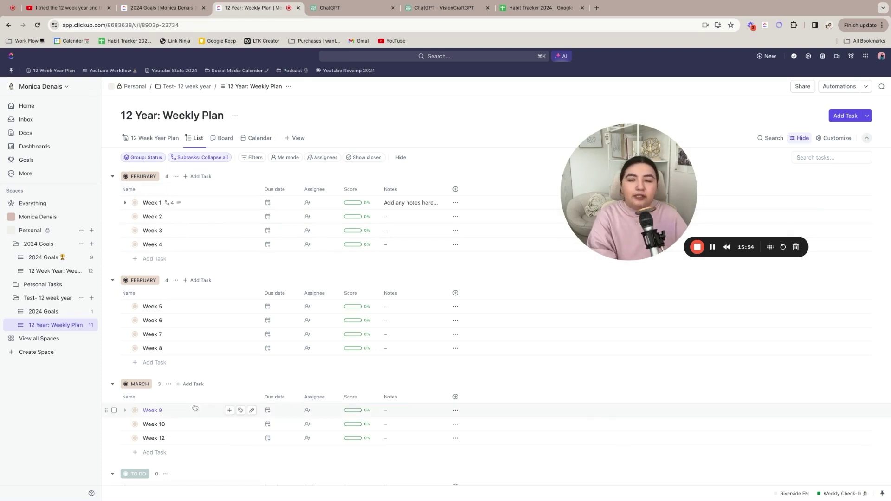
Try to rename the FEBRUARY status of the Week 5 to Week 8 group as "MARCH".
{"action": "left_click", "coordinate": [151, 280]}
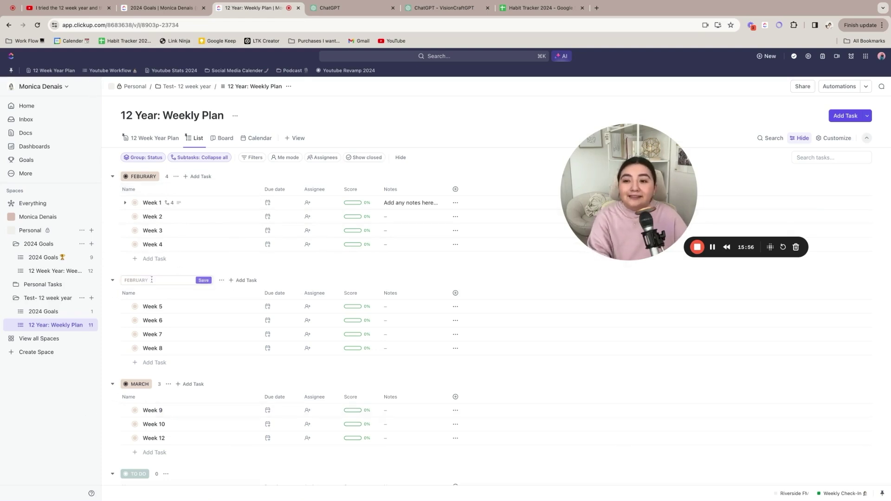
{"action": "key", "text": "Return"}
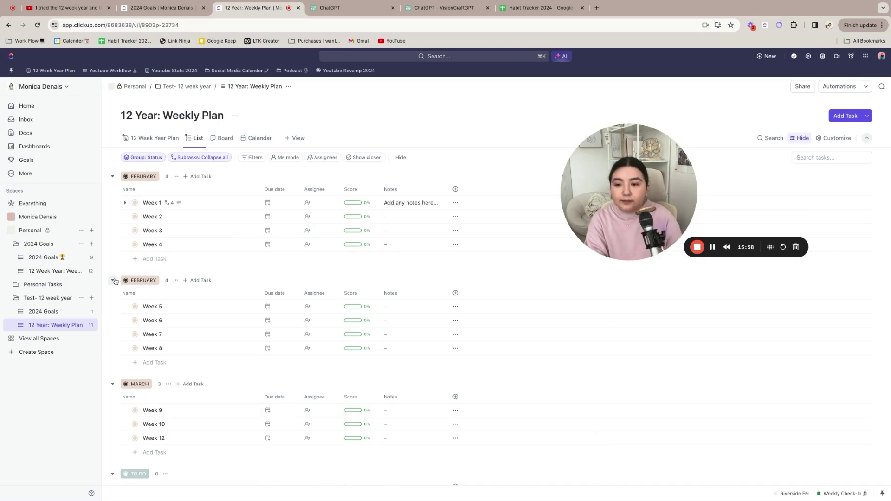
{"action": "left_click", "coordinate": [145, 280]}
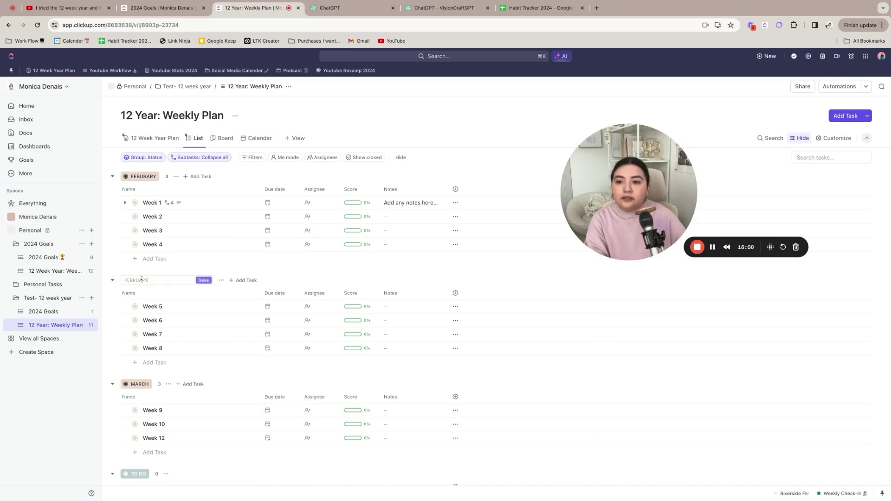
{"action": "double_click", "coordinate": [153, 280]}
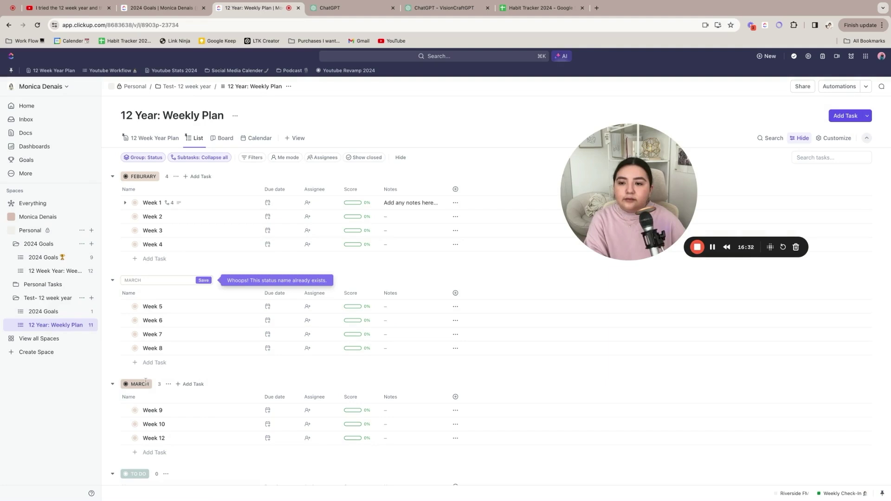
Rename the MARCH status of the group starting with Week 9 as "APRIL".
{"action": "left_click", "coordinate": [146, 383]}
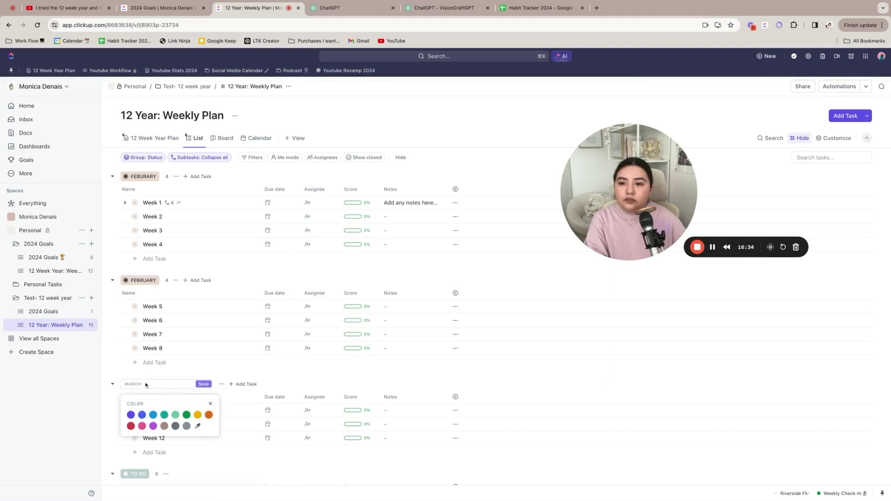
{"action": "left_click", "coordinate": [144, 384]}
{"action": "type", "text": "APRIL"}
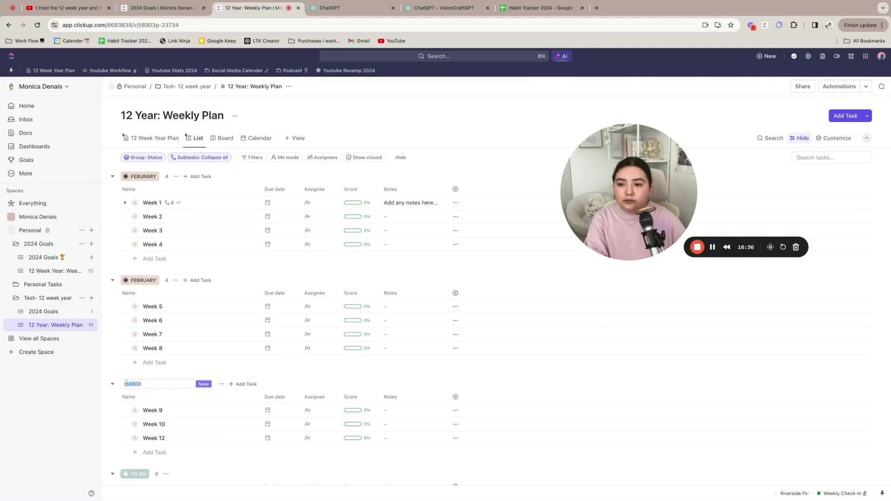
{"action": "left_click", "coordinate": [127, 384]}
{"action": "type", "text": "L"}
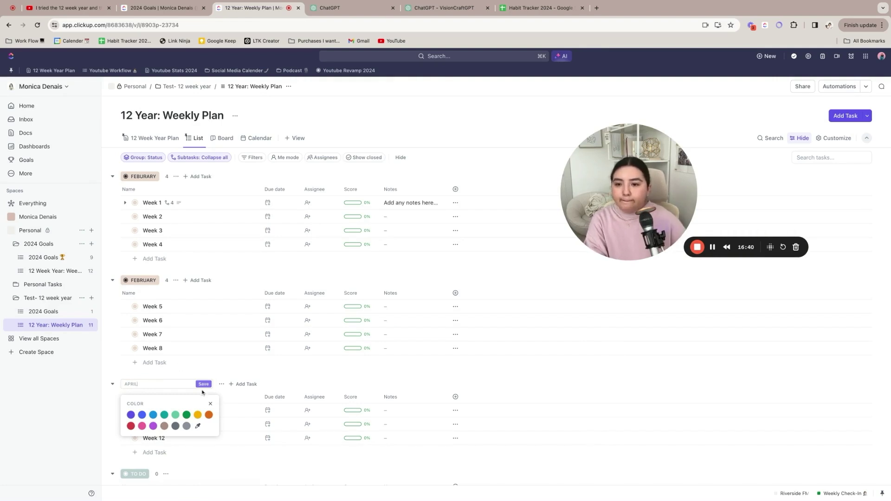
{"action": "left_click", "coordinate": [203, 384]}
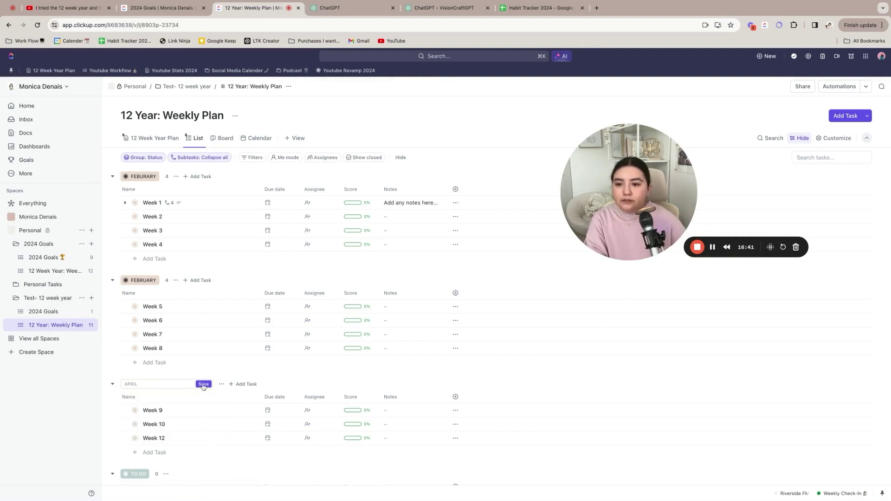
Rename the FEBRUARY status above Week 5 as "MARCH" and save it.
{"action": "left_click", "coordinate": [155, 280]}
{"action": "left_click", "coordinate": [153, 280]}
{"action": "left_click", "coordinate": [153, 280]}
{"action": "left_click", "coordinate": [154, 280]}
{"action": "left_click_drag", "start_coordinate": [149, 280], "coordinate": [121, 280]}
{"action": "type", "text": "MARCH"}
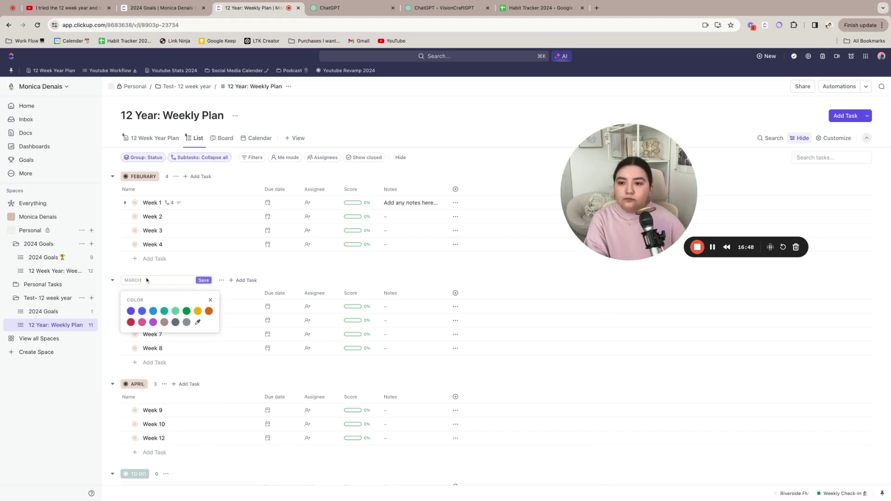
{"action": "left_click", "coordinate": [211, 280]}
{"action": "left_click", "coordinate": [204, 280]}
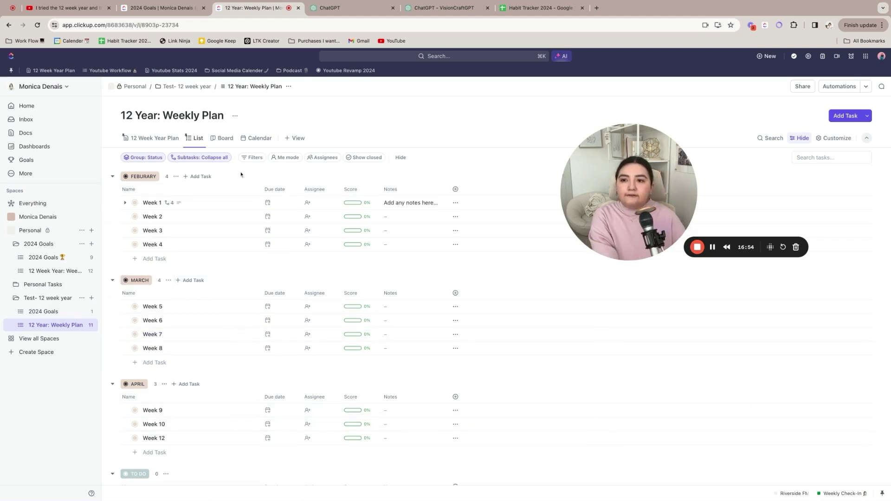
Examine the first status's color choices and the status settings for the 12 Year: Weekly Plan list.
{"action": "left_click", "coordinate": [153, 176]}
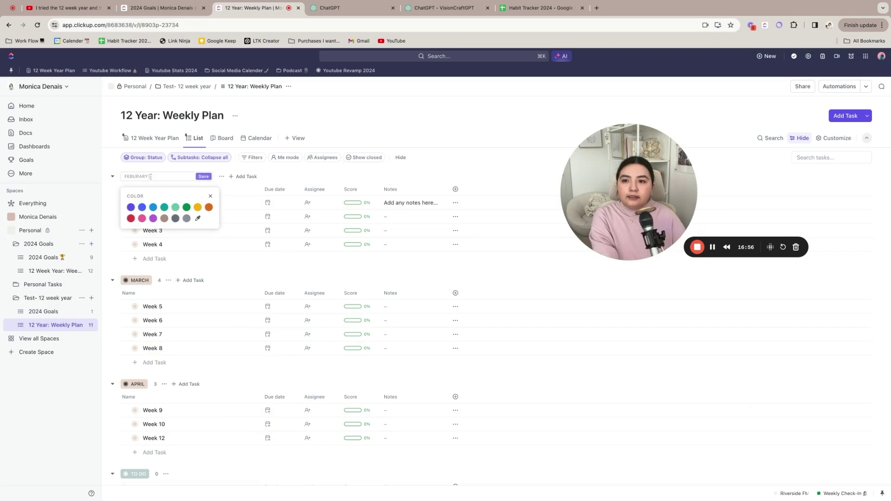
{"action": "left_click", "coordinate": [203, 176]}
{"action": "left_click", "coordinate": [176, 176]}
{"action": "left_click", "coordinate": [200, 298]}
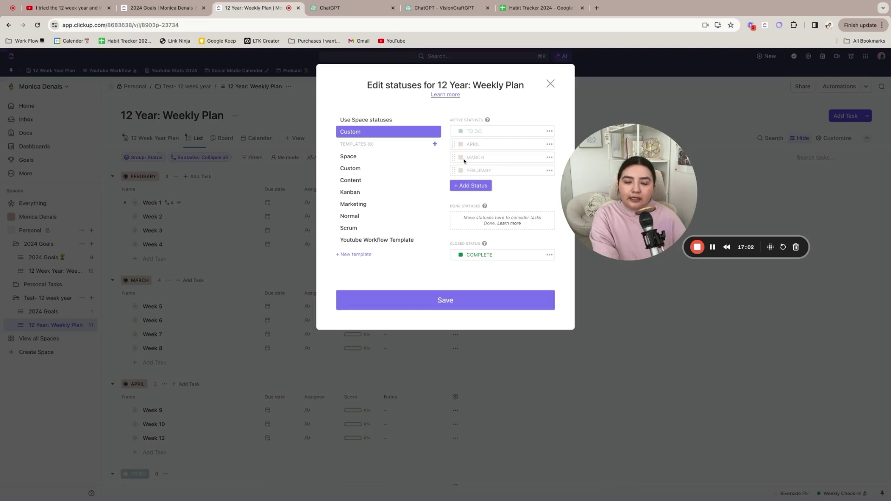
{"action": "left_click", "coordinate": [550, 84]}
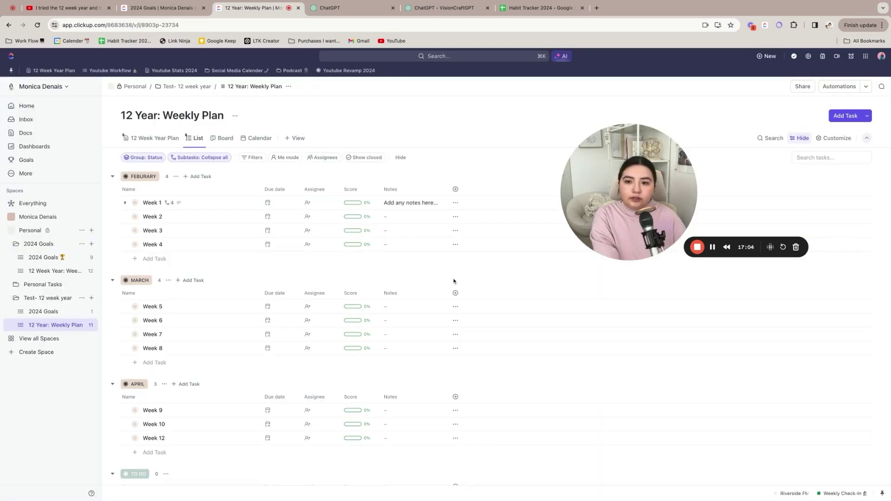
Delete the calories, recording and editing days, and Youtube video subtasks from the Week 1 task.
{"action": "left_click", "coordinate": [145, 204]}
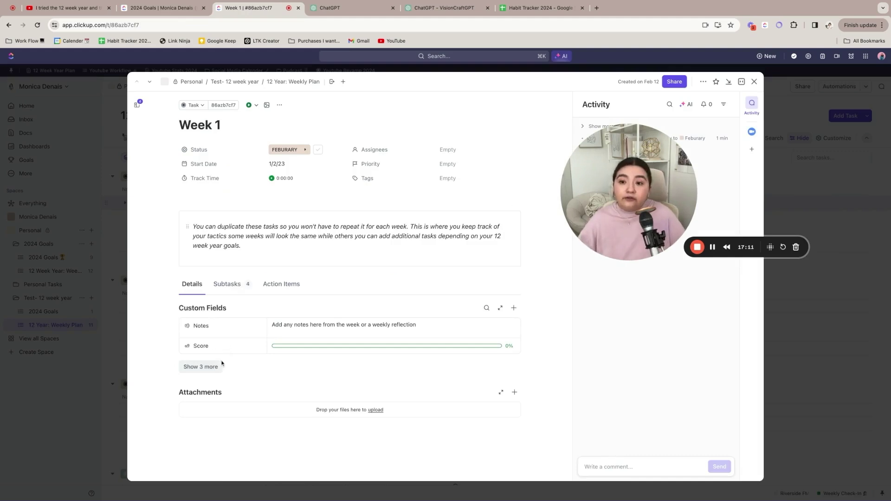
{"action": "left_click", "coordinate": [227, 285]}
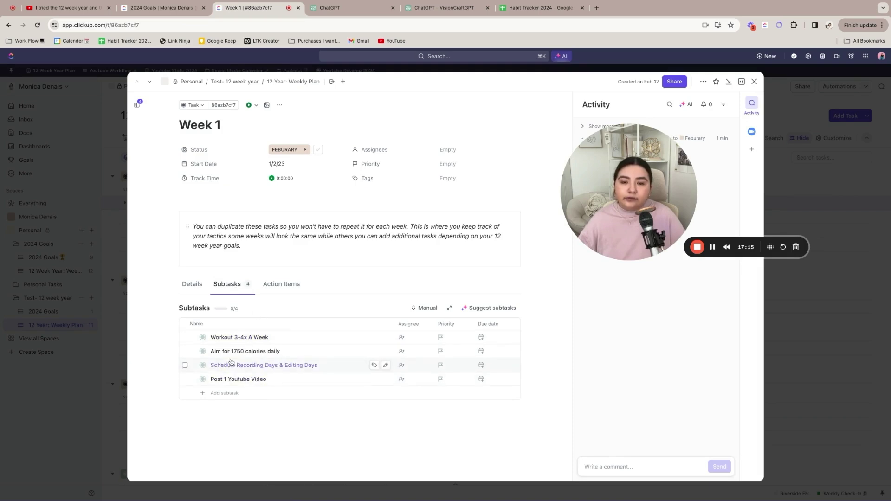
{"action": "left_click", "coordinate": [185, 351]}
{"action": "left_click", "coordinate": [185, 365]}
{"action": "left_click", "coordinate": [185, 379]}
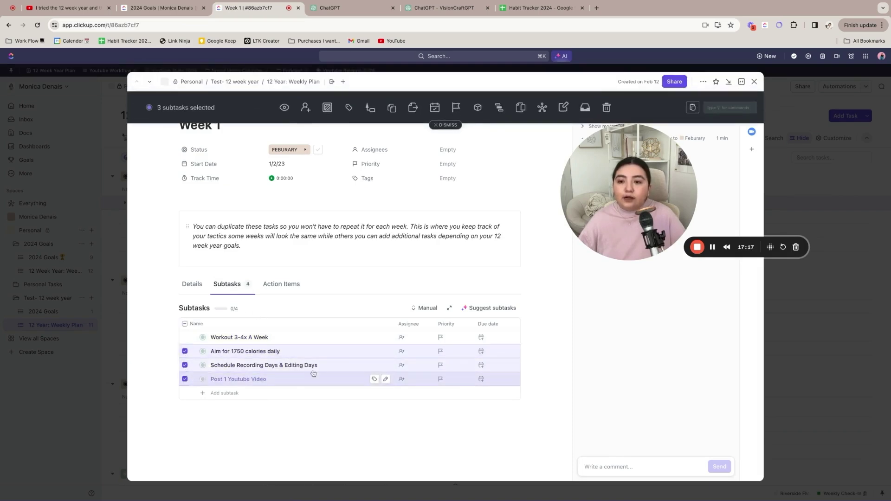
{"action": "left_click", "coordinate": [606, 107]}
Add the subtask "Track my current steps count using my smart watch" to Week 1, leaving it unassigned.
{"action": "left_click", "coordinate": [237, 351]}
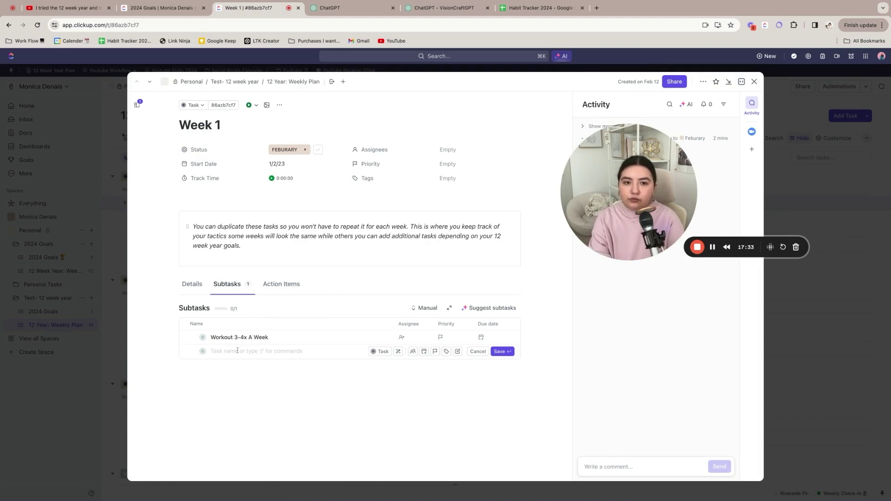
{"action": "type", "text": "Track my c"}
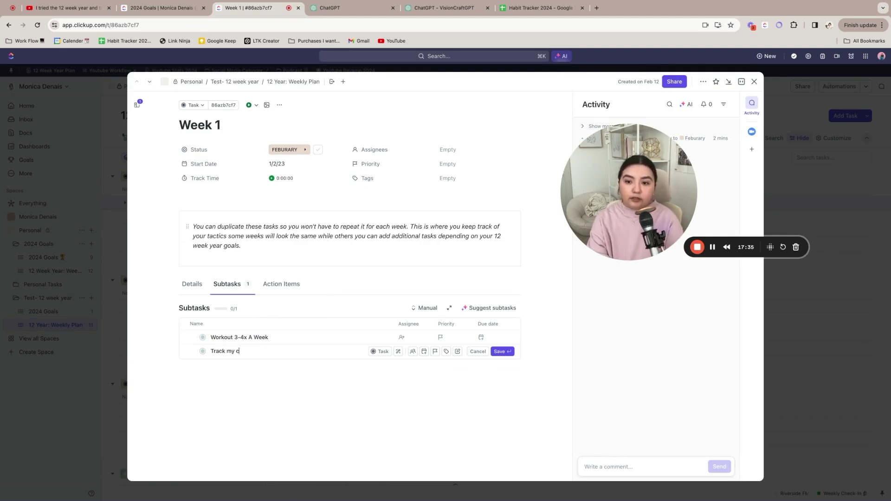
{"action": "type", "text": "urrent steps co"}
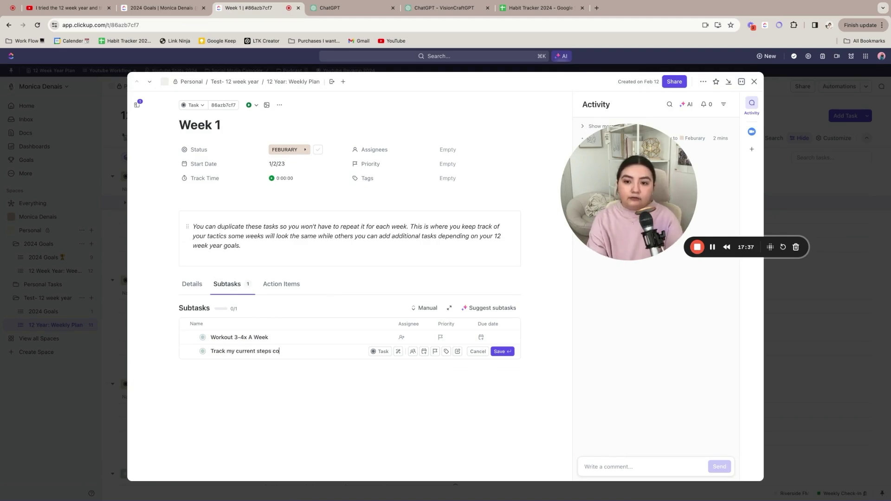
{"action": "type", "text": "unt using my smart watch"}
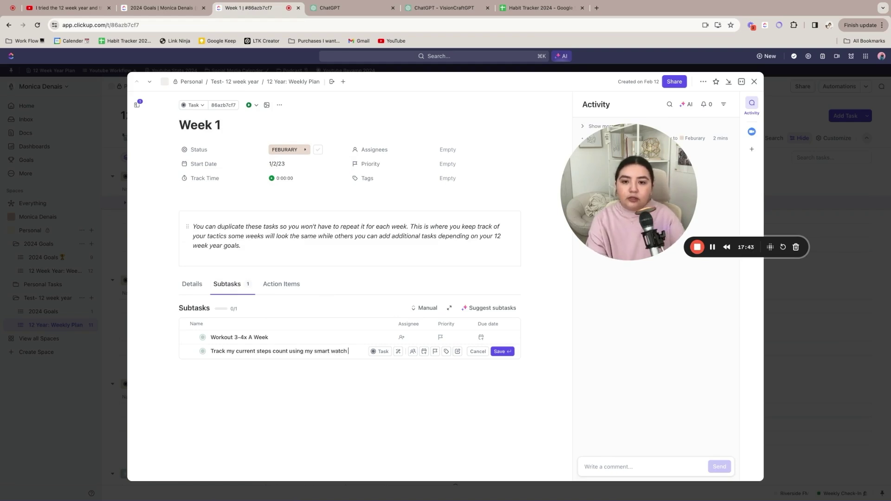
{"action": "key", "text": "Return"}
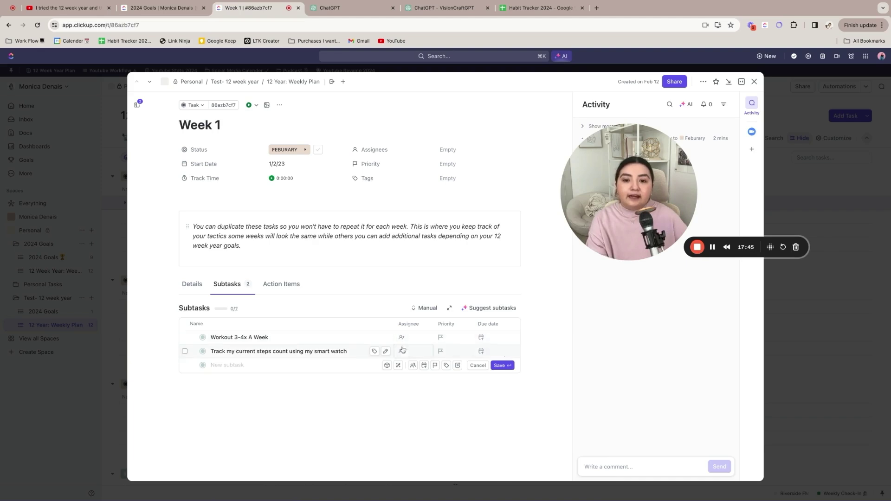
{"action": "left_click", "coordinate": [403, 350]}
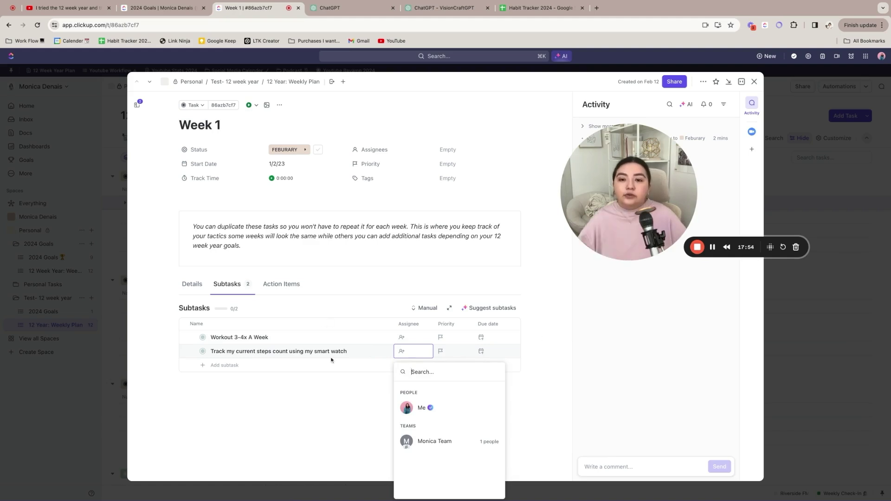
{"action": "left_click", "coordinate": [332, 374]}
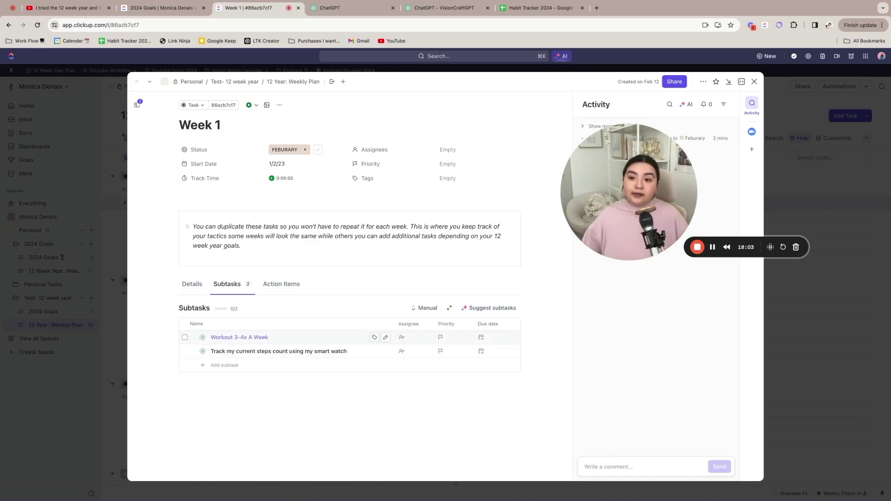
Rename the "Workout 3-4x A Week" subtask as "Taking a 30 min walk daily" and return to Week 1.
{"action": "left_click", "coordinate": [234, 341]}
{"action": "left_click_drag", "start_coordinate": [203, 140], "coordinate": [328, 140]}
{"action": "key", "text": "super+a"}
{"action": "type", "text": "T"}
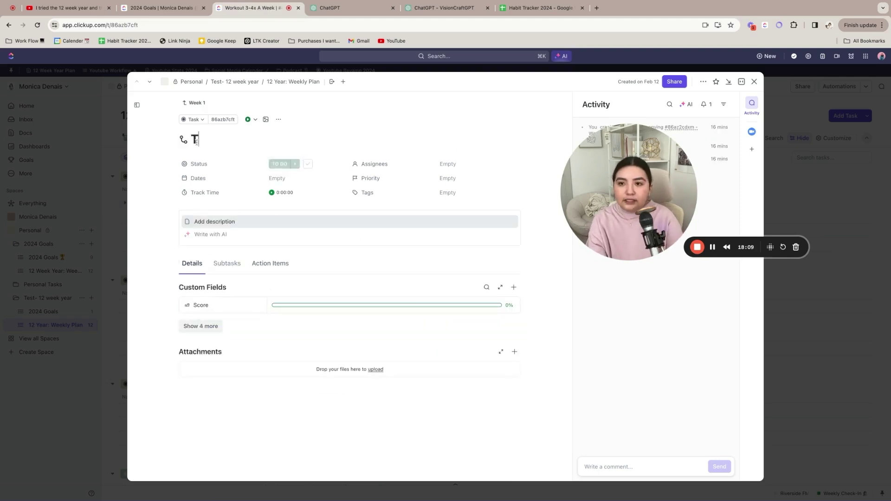
{"action": "type", "text": "aking a 30 min walk daily"}
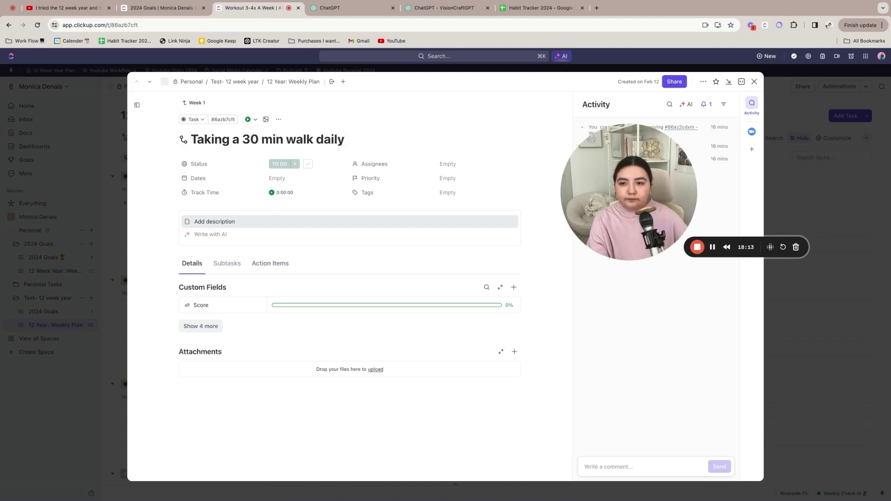
{"action": "left_click", "coordinate": [195, 102]}
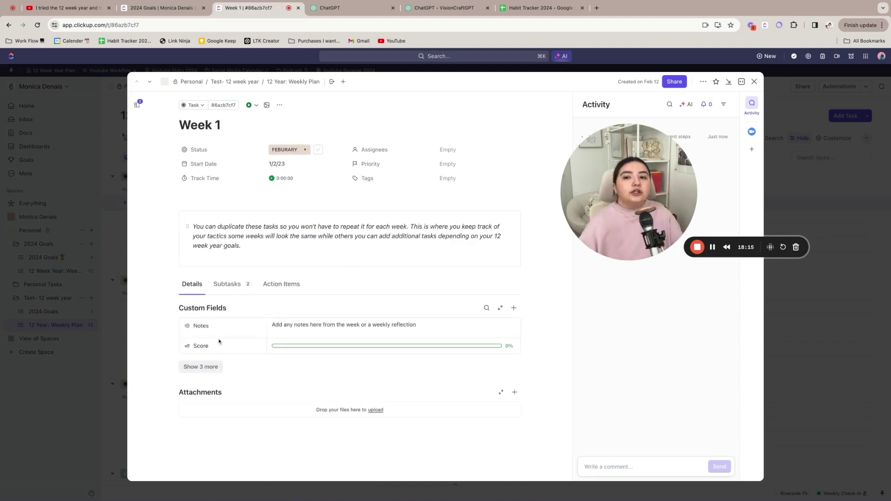
Mark the "Taking a 30 min walk daily" subtask of Week 1 as complete.
{"action": "left_click", "coordinate": [228, 288]}
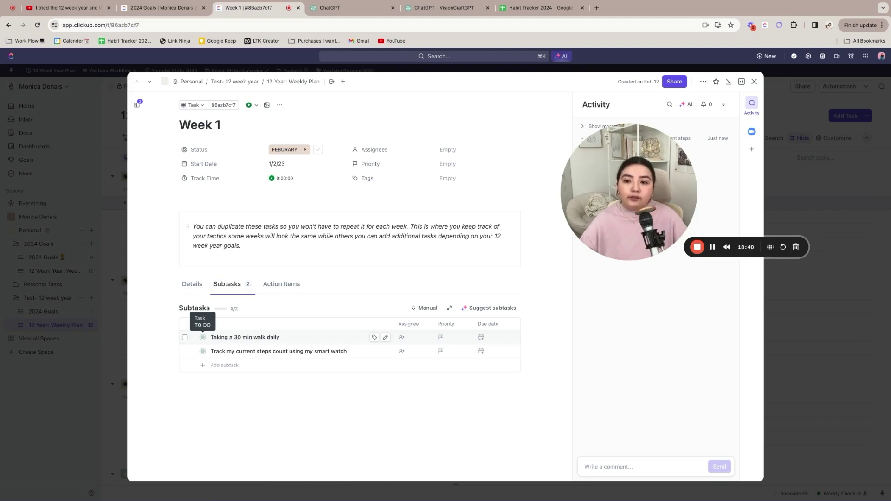
{"action": "left_click", "coordinate": [202, 337]}
{"action": "left_click", "coordinate": [232, 424]}
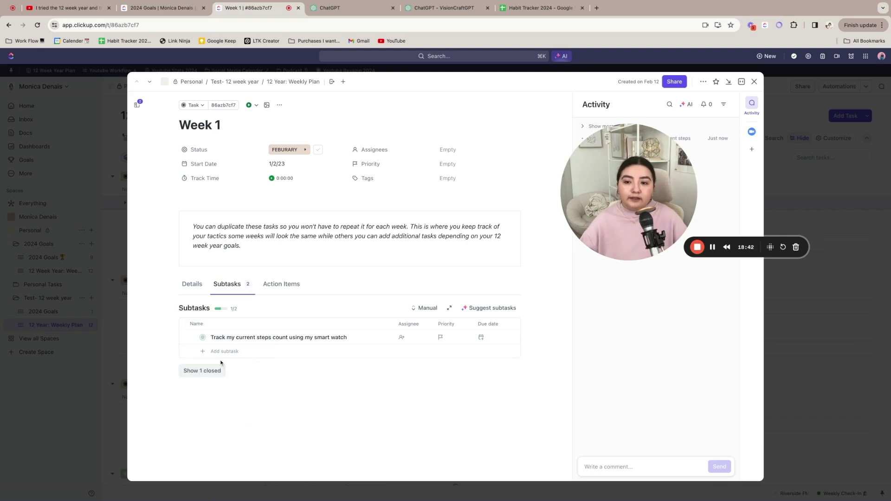
Close the Week 1 task and replace its list note with "I didn't to walk one moring because i was feeling tired din't sleep.".
{"action": "left_click", "coordinate": [754, 81]}
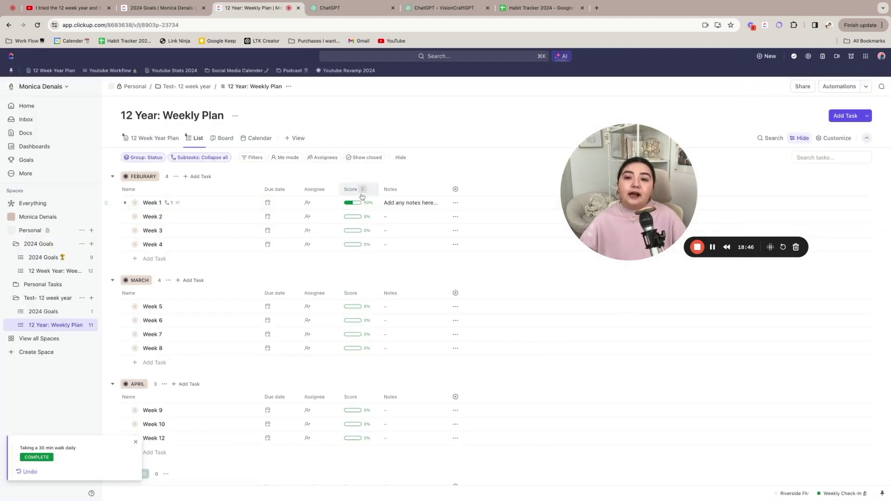
{"action": "mouse_move", "coordinate": [361, 204]}
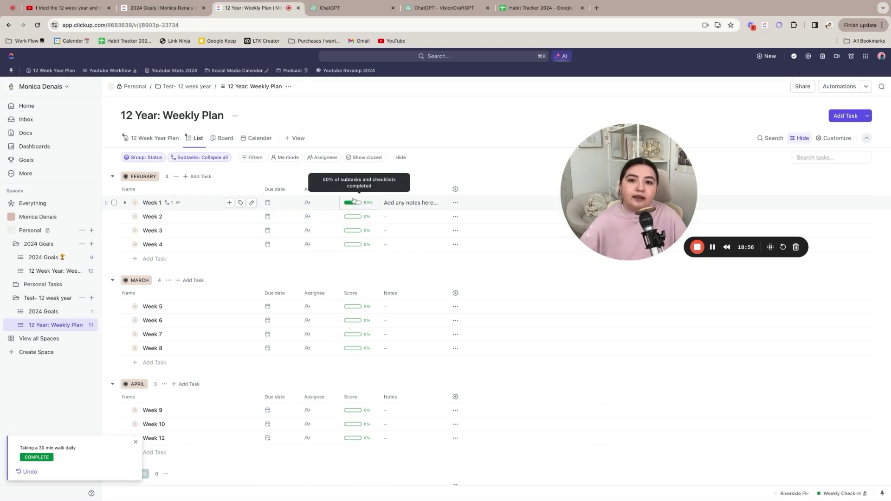
{"action": "left_click", "coordinate": [401, 207]}
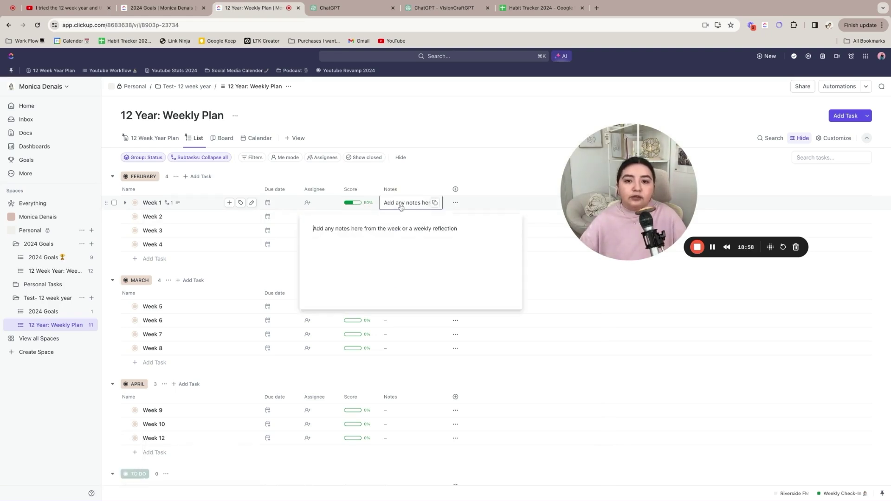
{"action": "left_click_drag", "start_coordinate": [458, 229], "coordinate": [307, 229]}
{"action": "key", "text": "BackSpace"}
{"action": "type", "text": "I didn't to run one morning"}
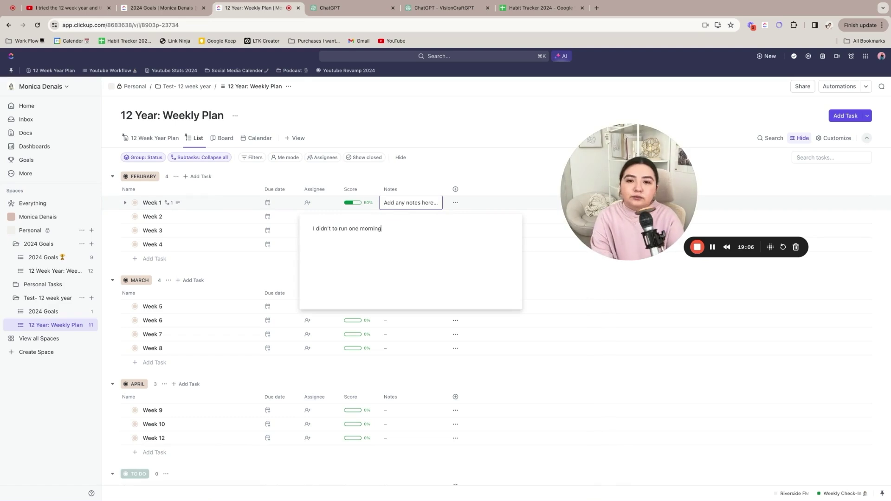
{"action": "key", "text": "BackSpace"}
{"action": "key", "text": "BackSpace"}
{"action": "key", "text": "BackSpace"}
{"action": "key", "text": "BackSpace"}
{"action": "key", "text": "BackSpace"}
{"action": "key", "text": "BackSpace"}
{"action": "type", "text": "ne moring because i was feeling tired din't sleep."}
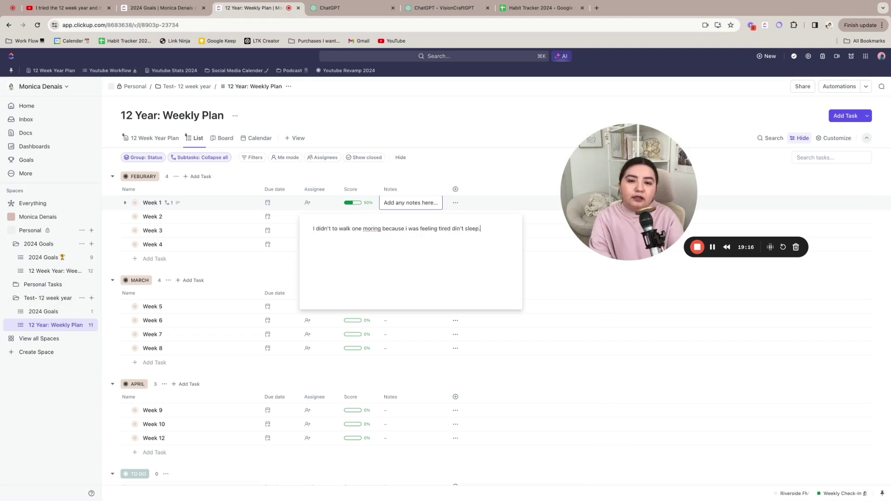
{"action": "left_click", "coordinate": [405, 202]}
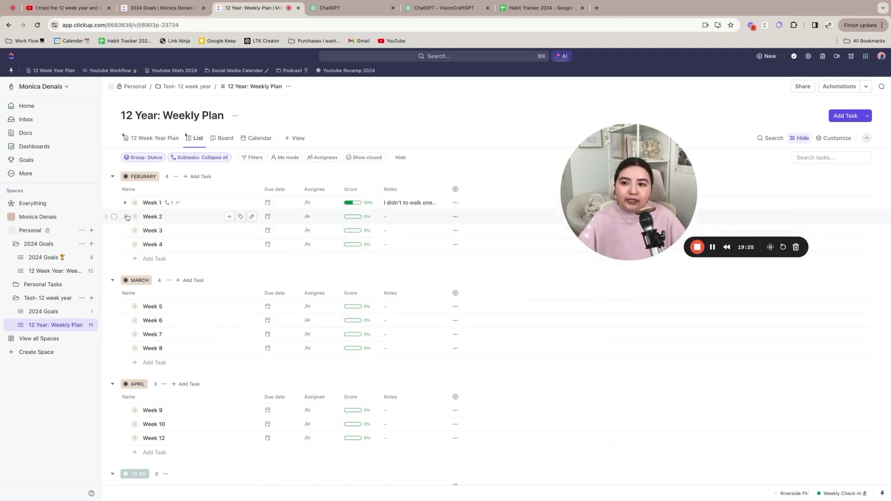
Set the status of the Week 1 task to Complete in the weekly plan list.
{"action": "left_click", "coordinate": [134, 203]}
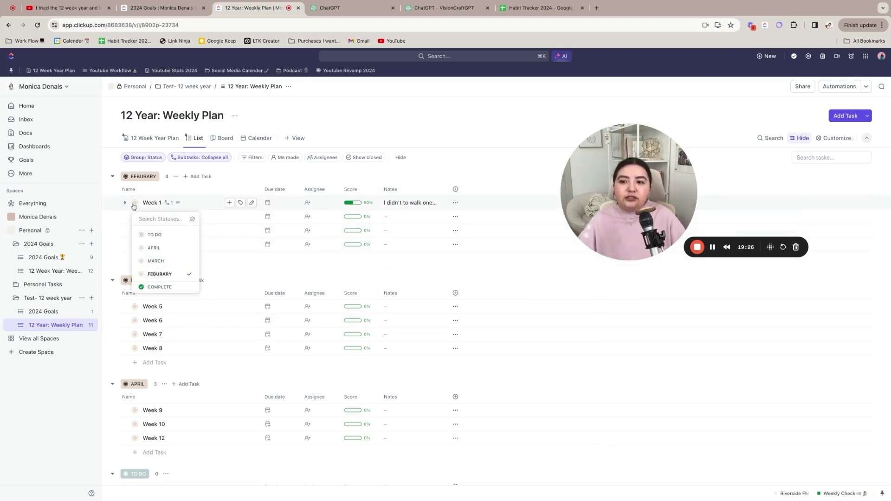
{"action": "left_click", "coordinate": [157, 287]}
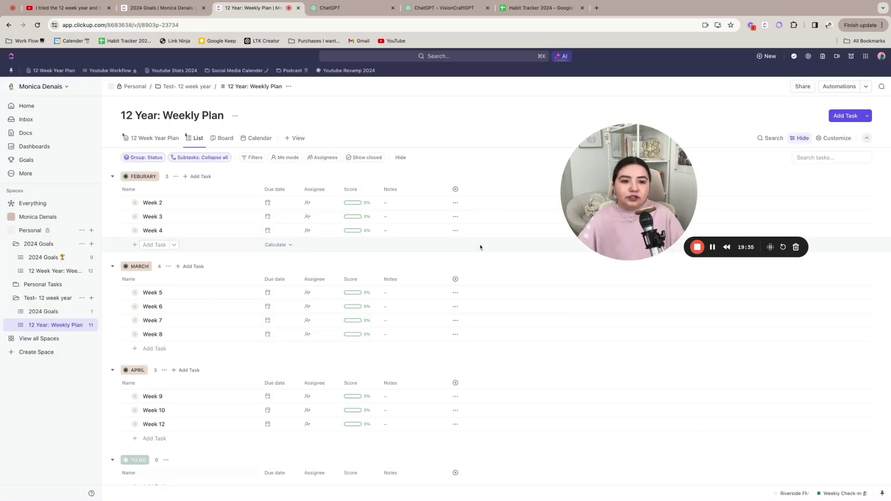
{"action": "left_click", "coordinate": [482, 247]}
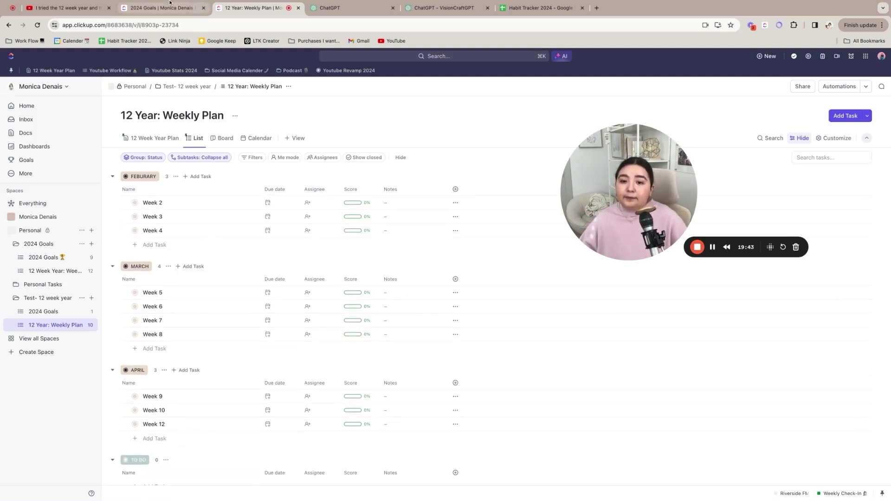
Add a DONE status to the weekly plan's done statuses, save the statuses, and set the Week 2 task to Done.
{"action": "left_click", "coordinate": [135, 203]}
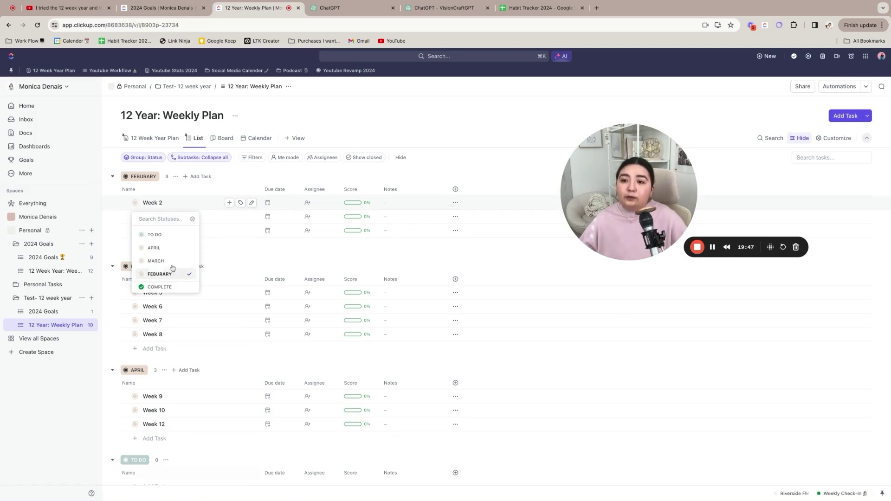
{"action": "left_click", "coordinate": [192, 218]}
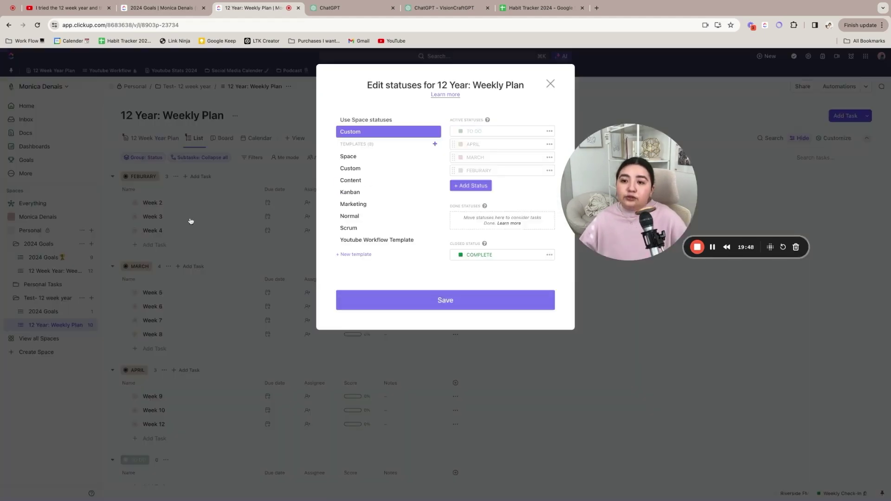
{"action": "left_click", "coordinate": [474, 187]}
{"action": "type", "text": "DONE"}
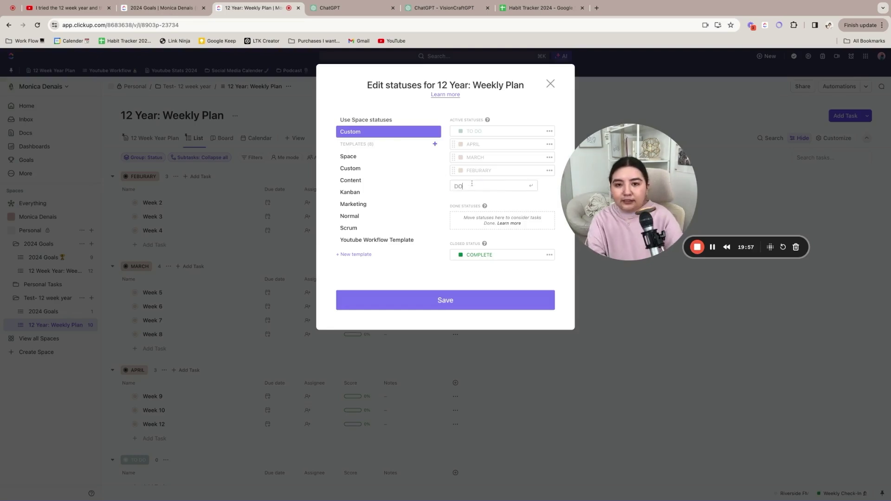
{"action": "key", "text": "Return"}
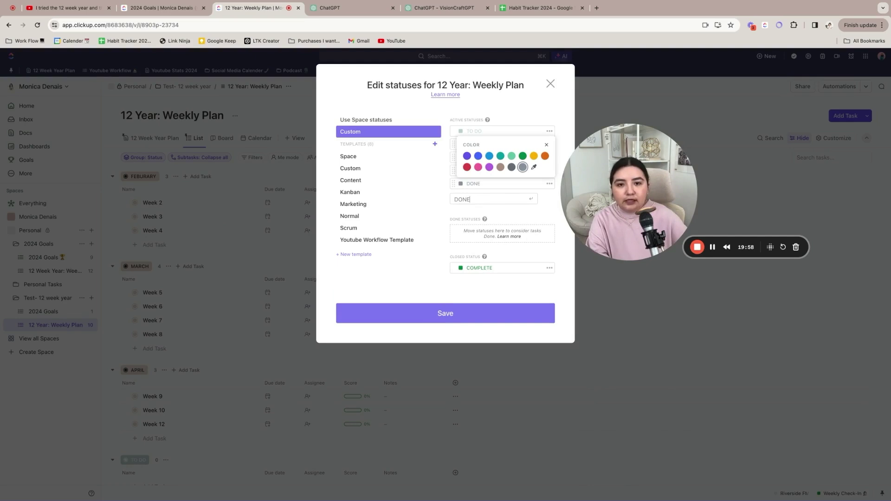
{"action": "left_click", "coordinate": [453, 184]}
{"action": "left_click_drag", "start_coordinate": [453, 184], "coordinate": [456, 231]}
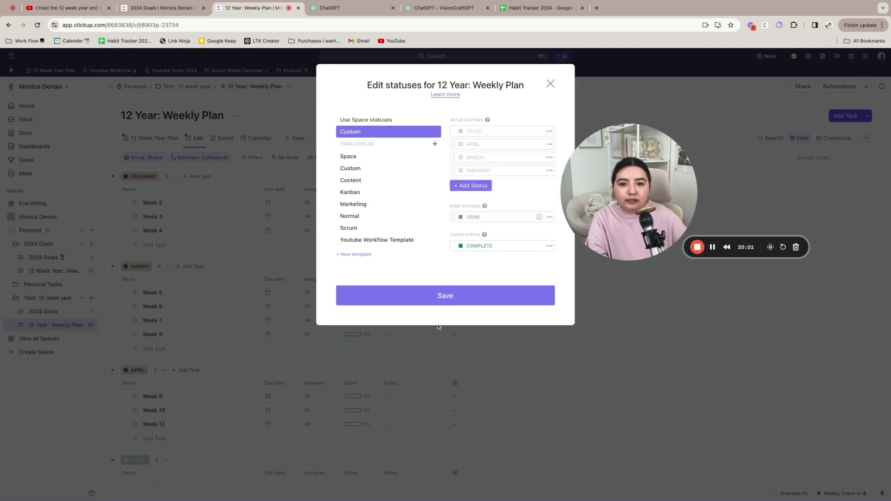
{"action": "left_click", "coordinate": [432, 300]}
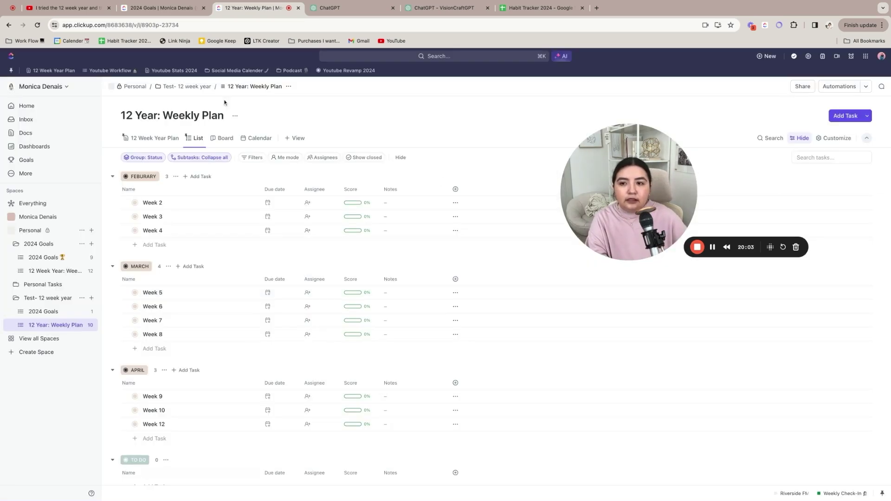
{"action": "left_click", "coordinate": [135, 203]}
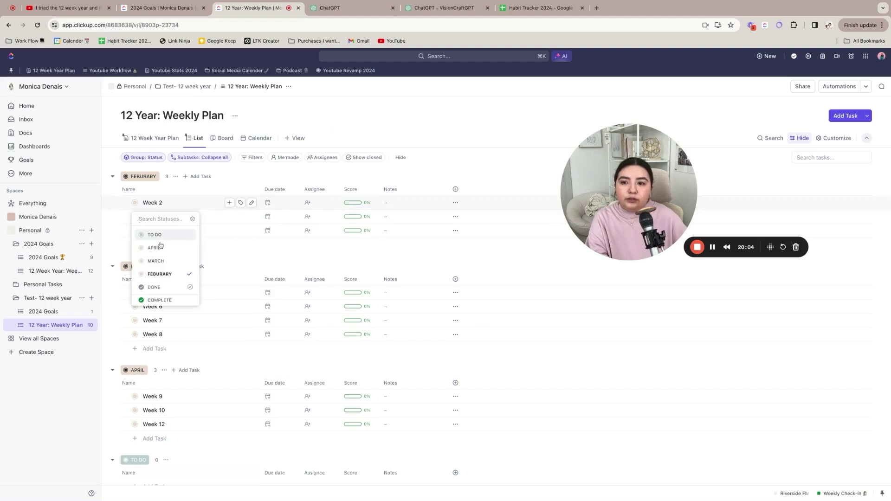
{"action": "left_click", "coordinate": [150, 287]}
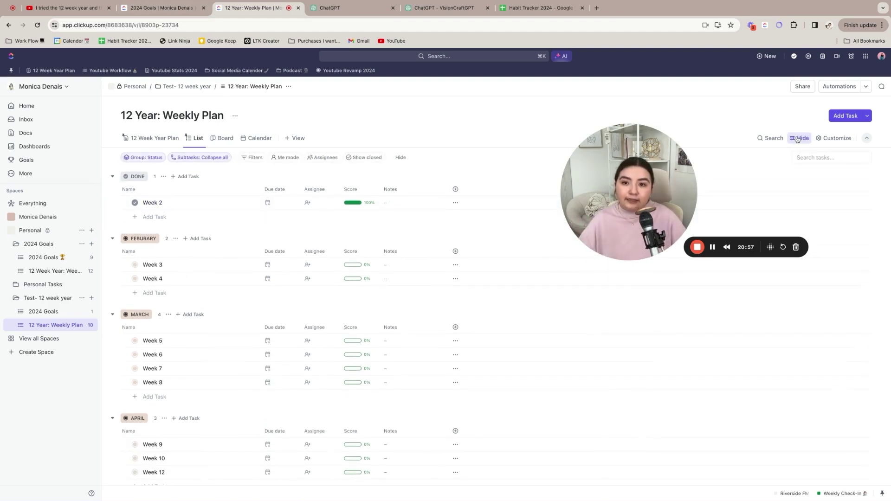
Show the closed tasks in the weekly plan list, and hide them again along with the filter options.
{"action": "left_click", "coordinate": [378, 160]}
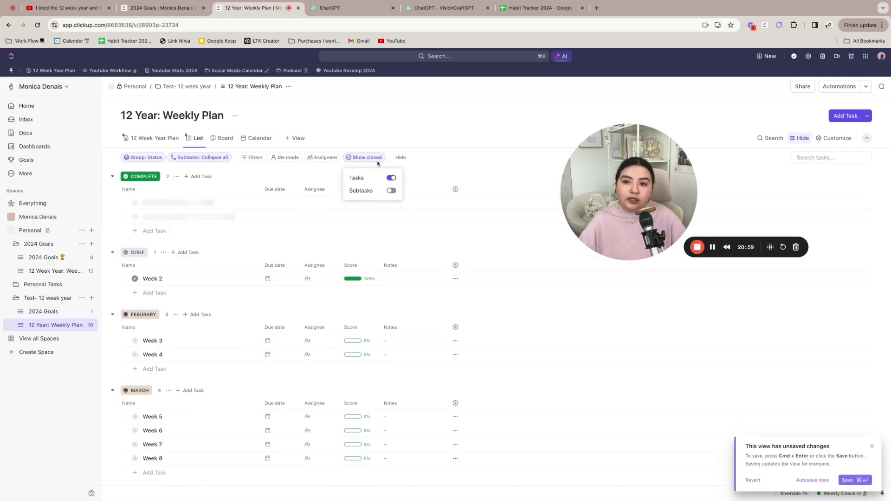
{"action": "left_click", "coordinate": [800, 138]}
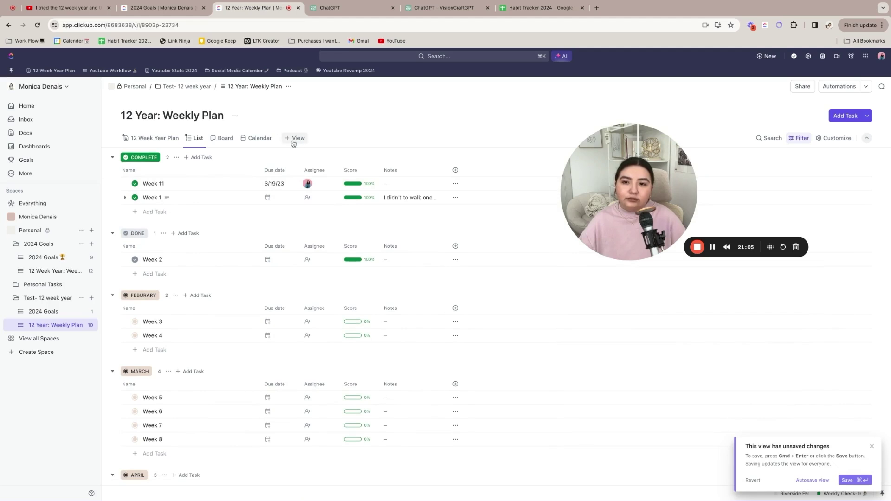
{"action": "left_click", "coordinate": [799, 139]}
{"action": "left_click", "coordinate": [363, 160]}
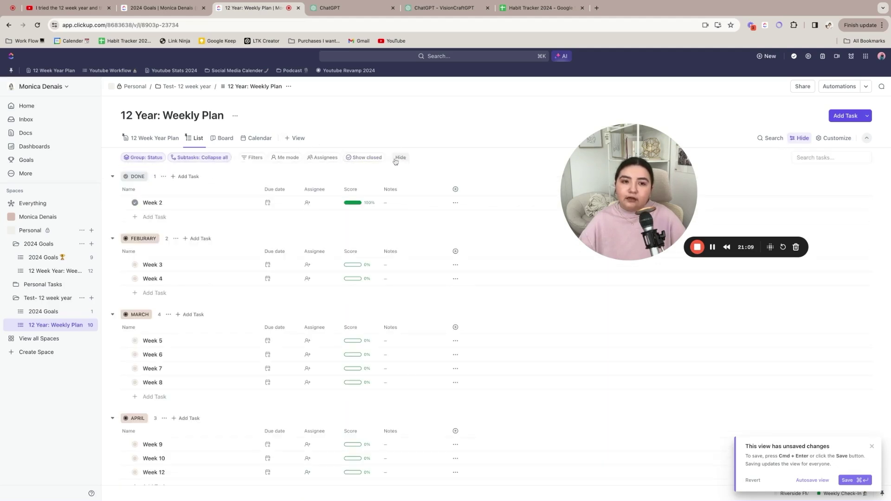
{"action": "left_click", "coordinate": [799, 139]}
Open the 12 Week Year Plan doc of the weekly plan, leaving the list's customization settings unchanged.
{"action": "left_click", "coordinate": [824, 139]}
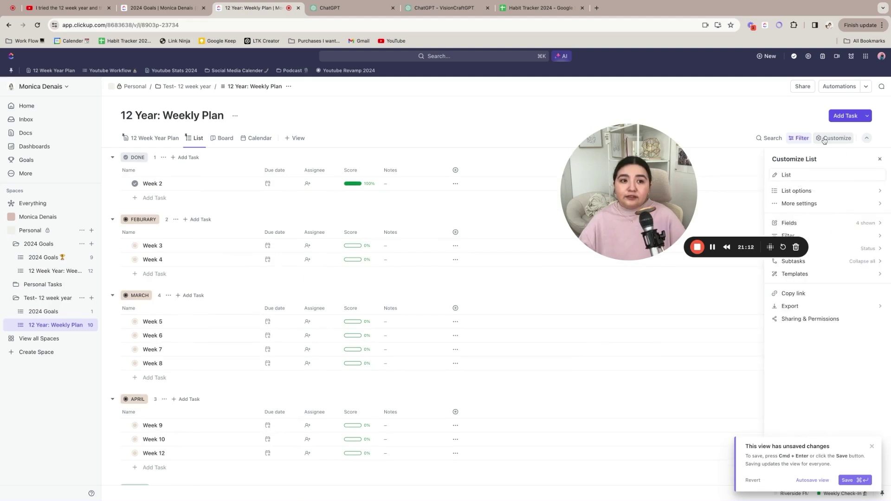
{"action": "left_click", "coordinate": [734, 133]}
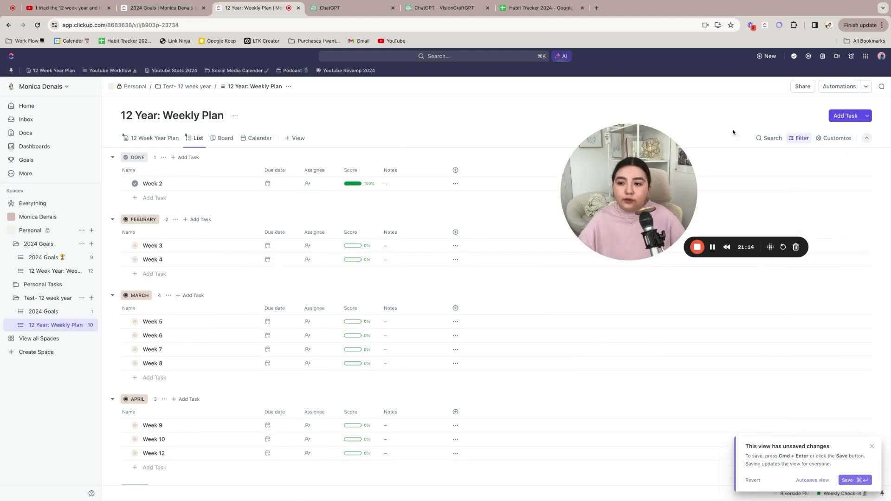
{"action": "left_click", "coordinate": [158, 139]}
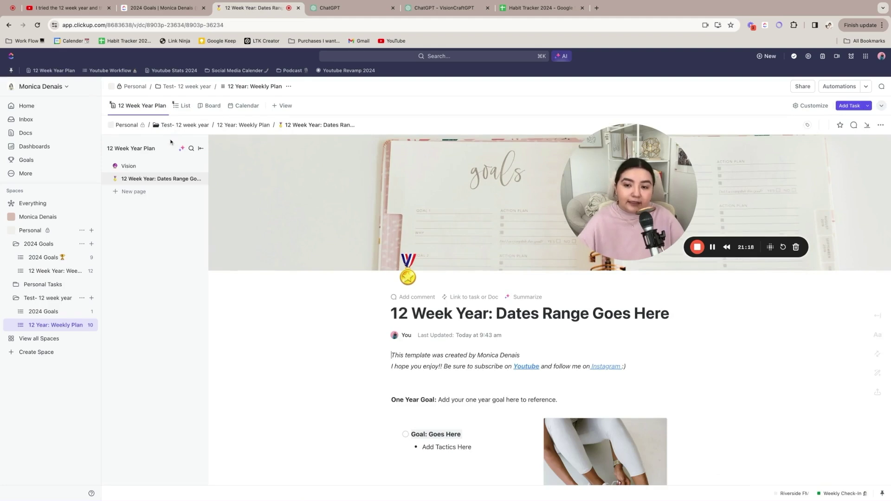